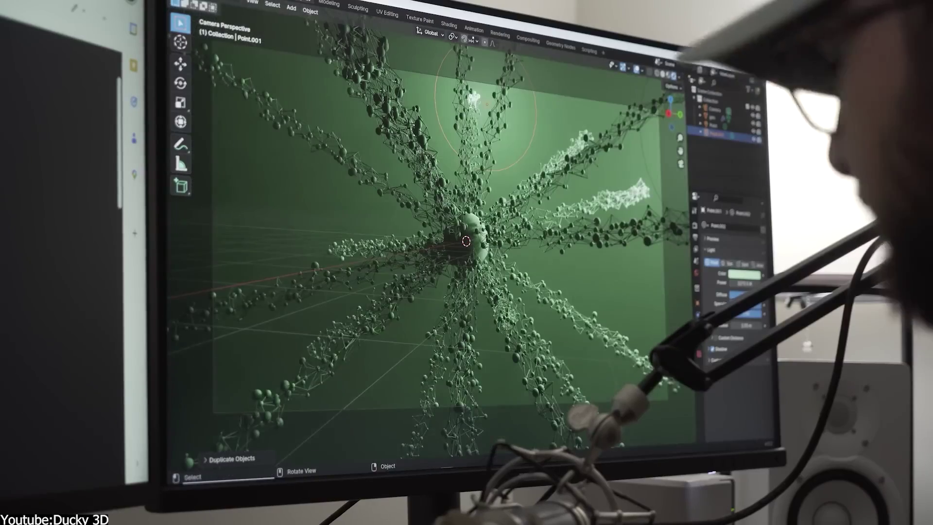
Duplicate the point light in the branching scene and lower the emission strength of the big ball material.
key("shift+d")
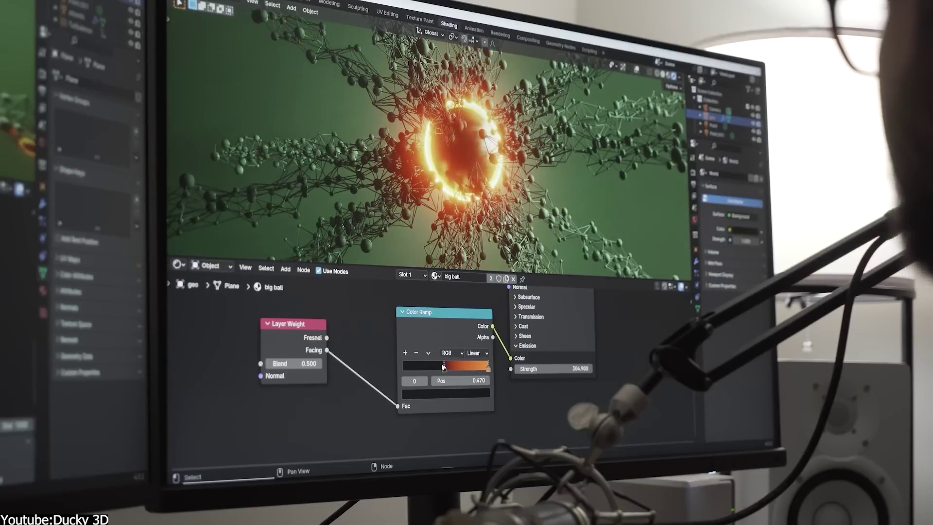
left_click_drag(554, 368, 544, 368)
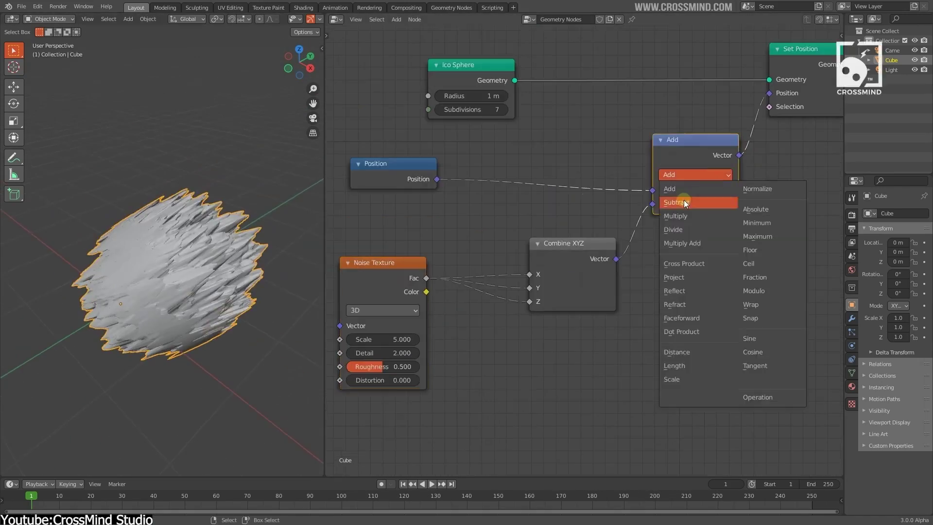
Change the vector math node between the noise-driven Combine XYZ and Set Position from Add to Subtract.
left_click(683, 198)
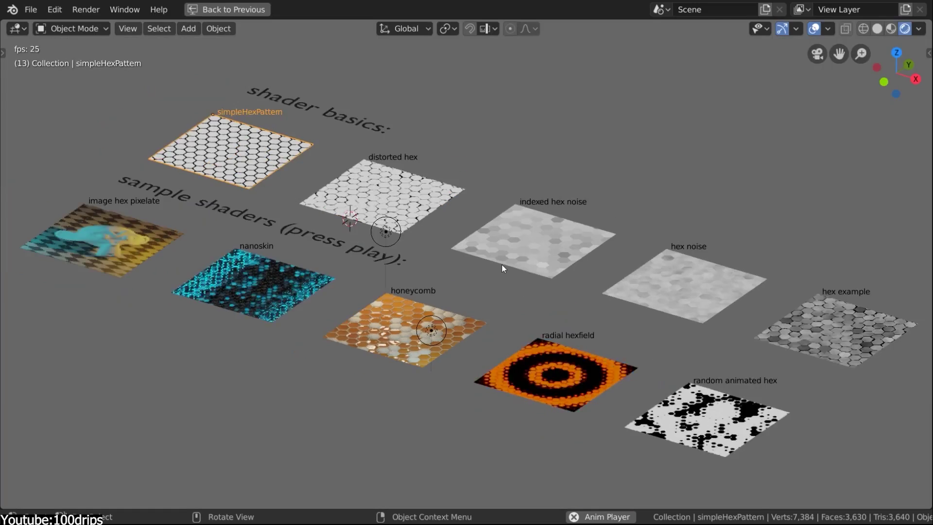
Examine the hexagon sample shaders from the top view, moving along the row of shader basics.
key("KP_7")
scroll(679, 306, "down", 2)
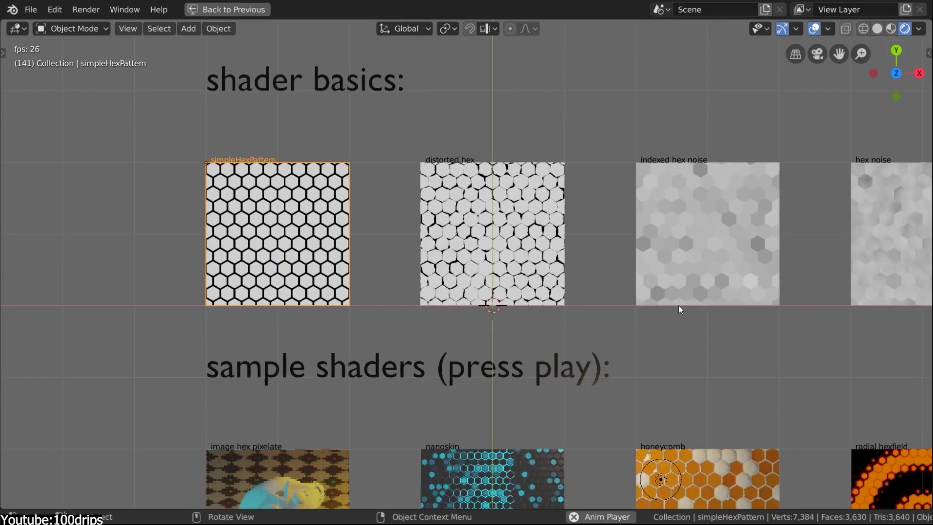
middle_click_drag(694, 302, 345, 319, "shift")
scroll(345, 319, "up", 3)
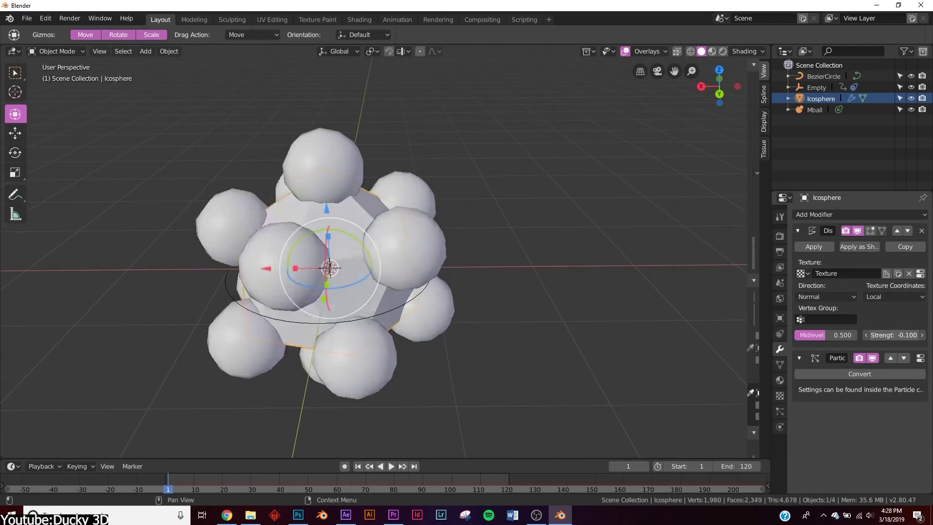
Set the Icosphere's Displace modifier strength to 1.600 and inspect the cloned spheres from several angles.
left_click_drag(895, 335, 925, 335)
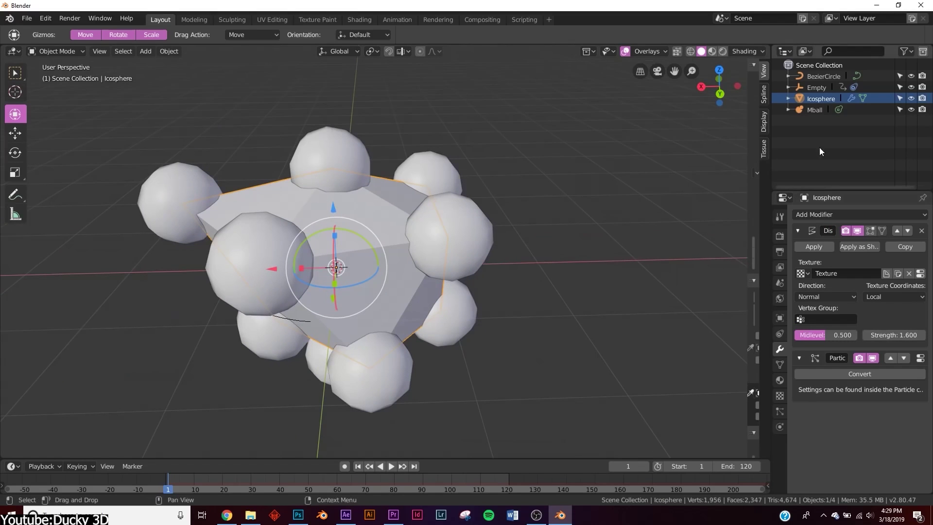
middle_click_drag(348, 430, 436, 451)
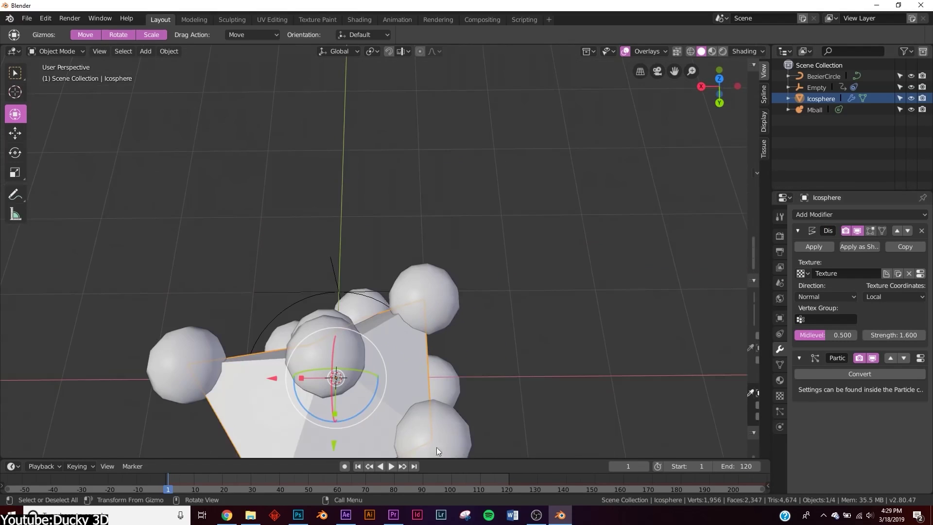
middle_click_drag(372, 282, 412, 365)
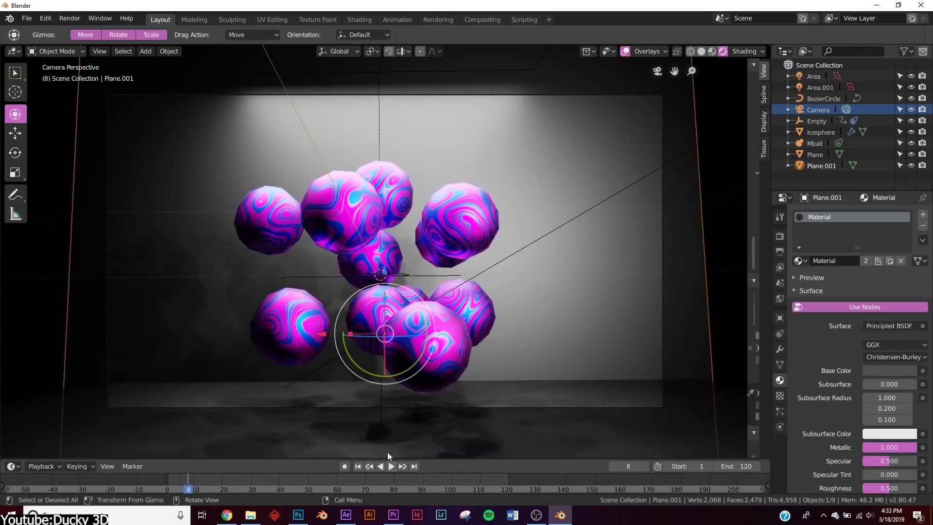
middle_click_drag(470, 374, 398, 301)
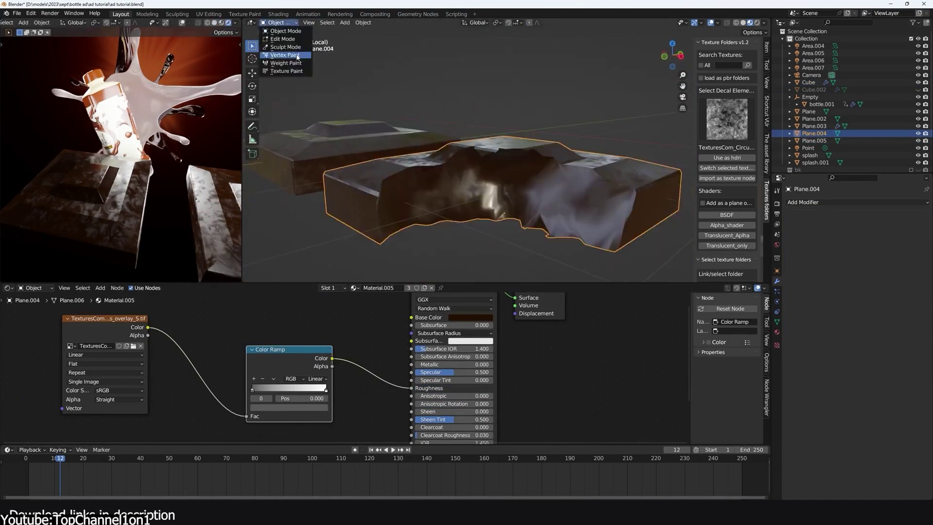
Switch the selected Plane.004 slab to a different interaction mode.
left_click(291, 42)
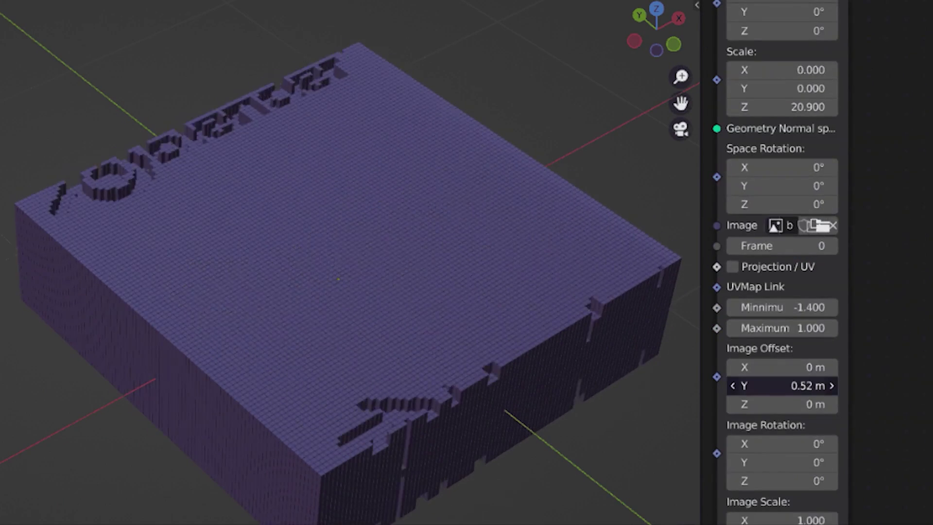
Adjust the Y image offset of the image effector that displaces the cube grid.
scroll(777, 302, "down", 3)
left_click_drag(782, 385, 776, 408)
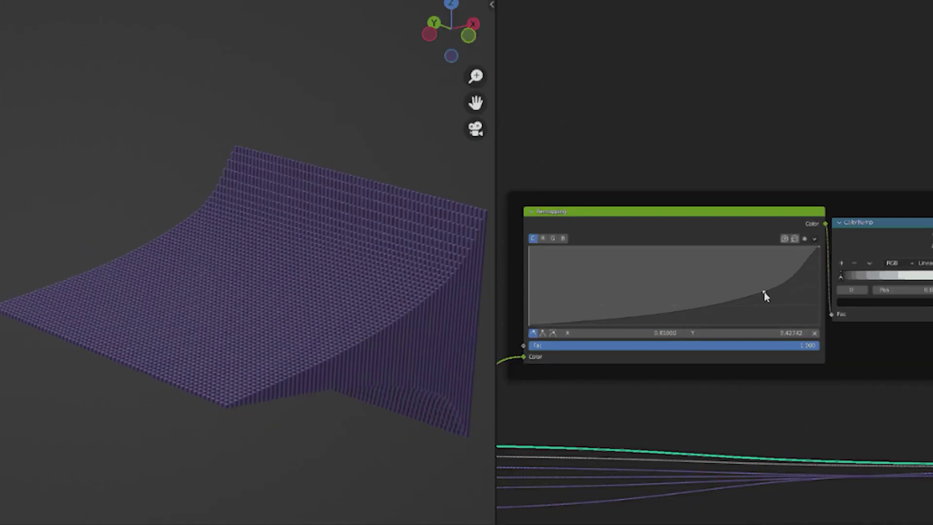
Lower the end point and raise the start point of the remapping curve that shapes the grid's height.
left_click_drag(818, 247, 819, 324)
left_click_drag(529, 324, 530, 253)
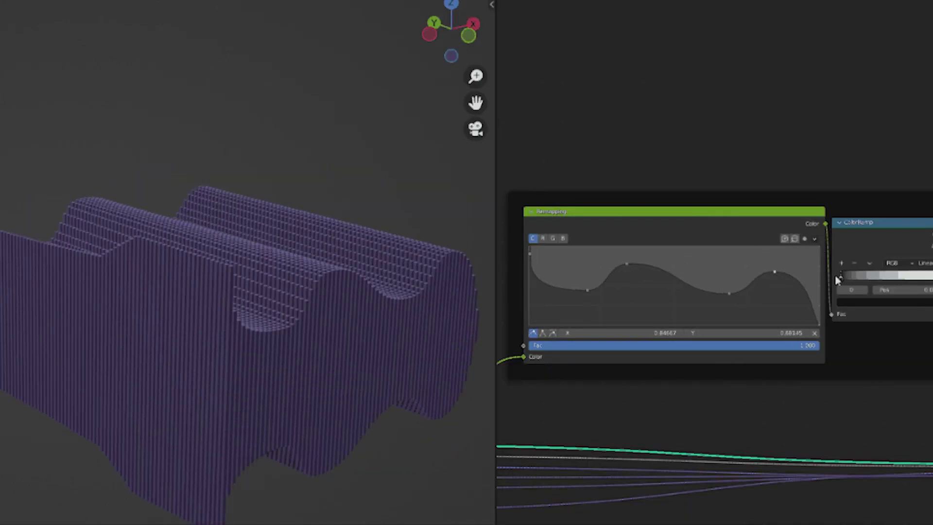
Move the Empty that drives the linear field and lower the field's Range.
key("g")
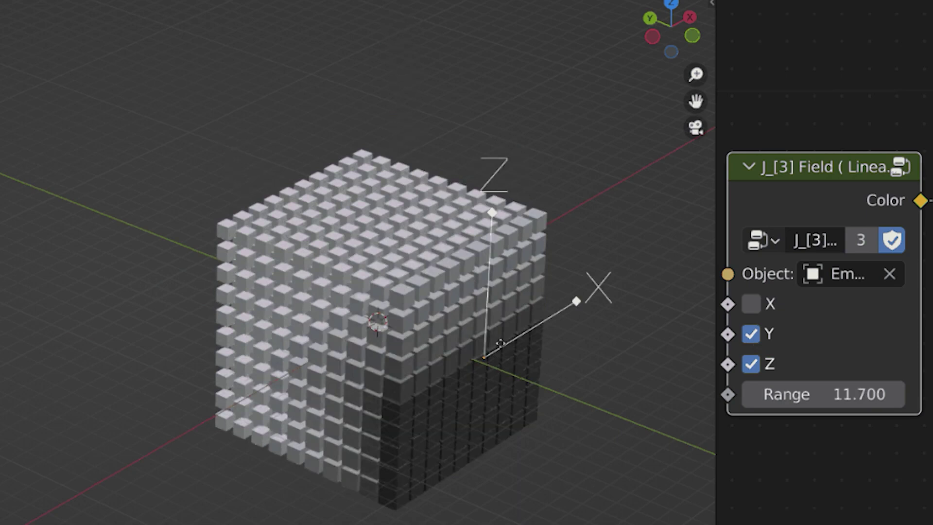
left_click_drag(852, 386, 821, 389)
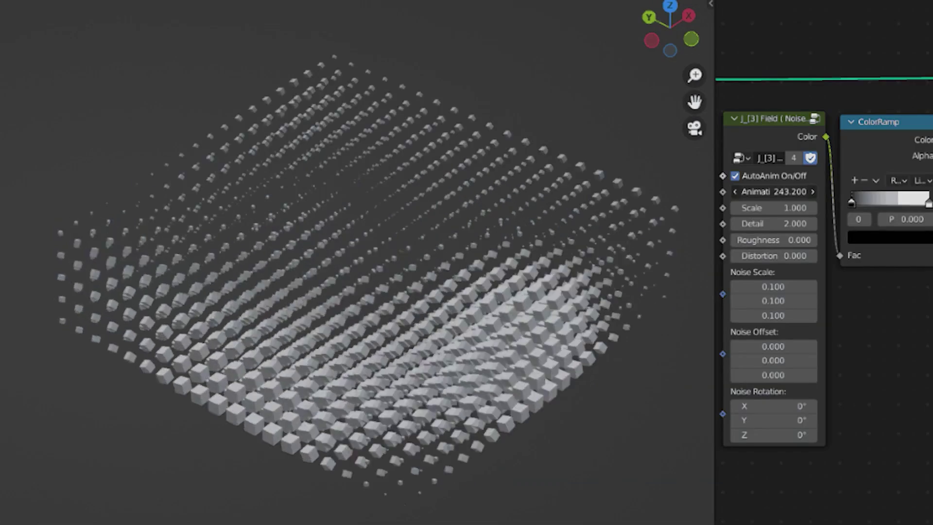
Shift the black stop of the noise field's color ramp towards the white stop.
left_click_drag(850, 200, 894, 204)
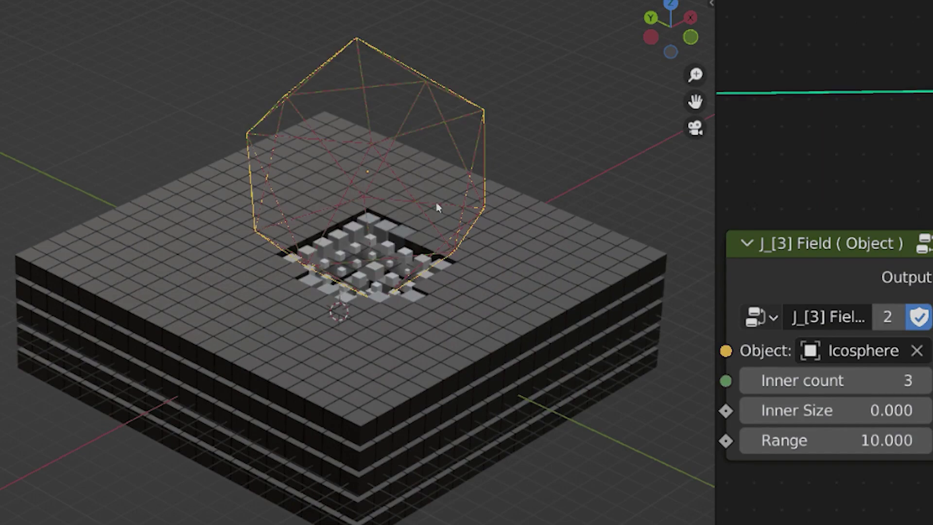
Enlarge the Icosphere that drives the object field, set the field's Inner count to 118 and raise its Inner Size.
key("s")
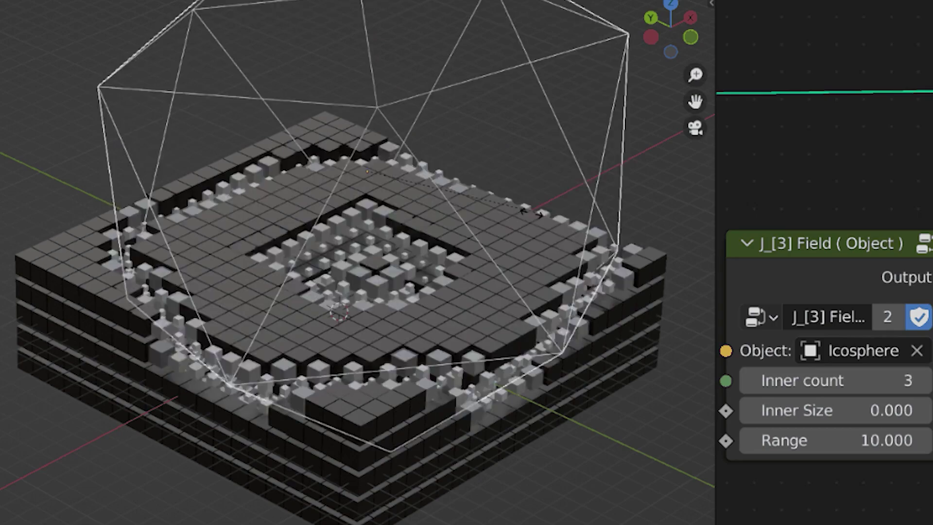
left_click_drag(826, 380, 855, 380)
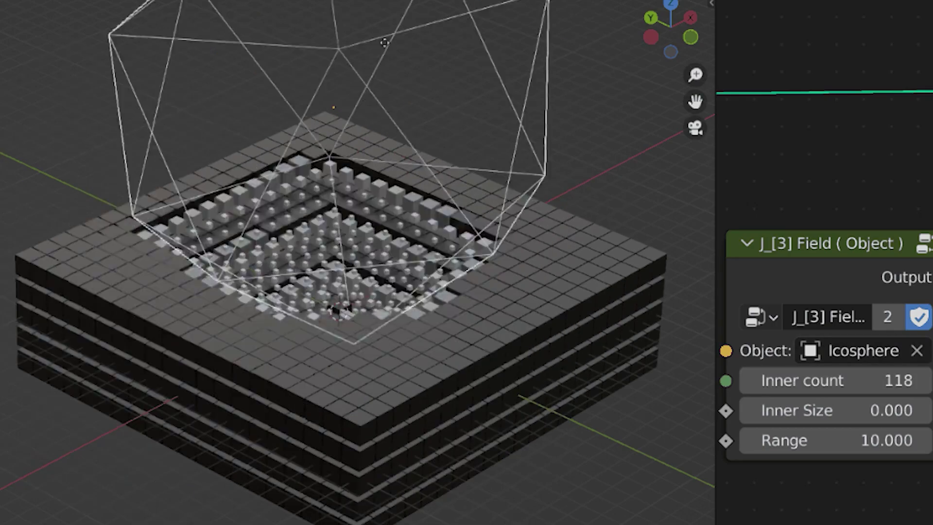
left_click_drag(826, 410, 870, 411)
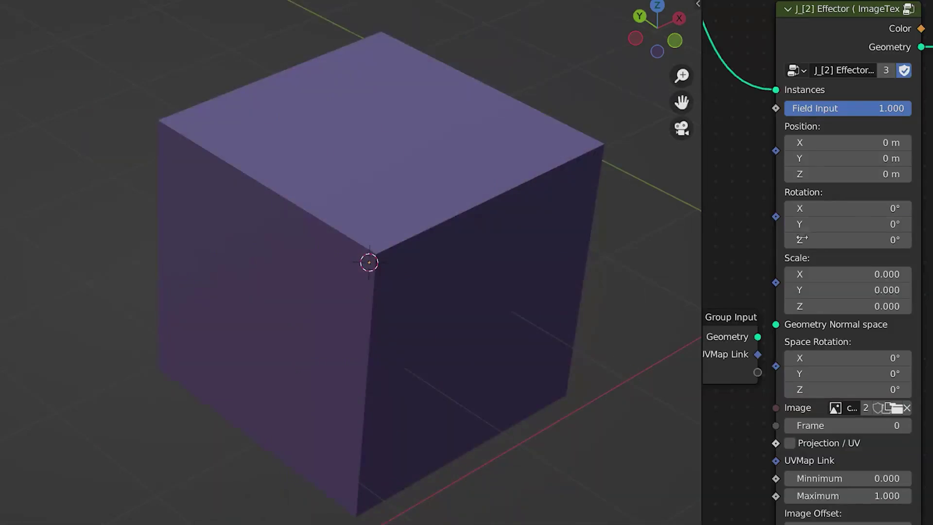
Set the image effector's scale to -1.000 on all axes and link the group input geometry to its Geometry Normal space.
mouse_move(855, 275)
left_mouse_down()
mouse_move(860, 292)
mouse_move(865, 284)
left_mouse_up()
middle_click_drag(865, 284, 855, 138)
left_click_drag(741, 191, 761, 180)
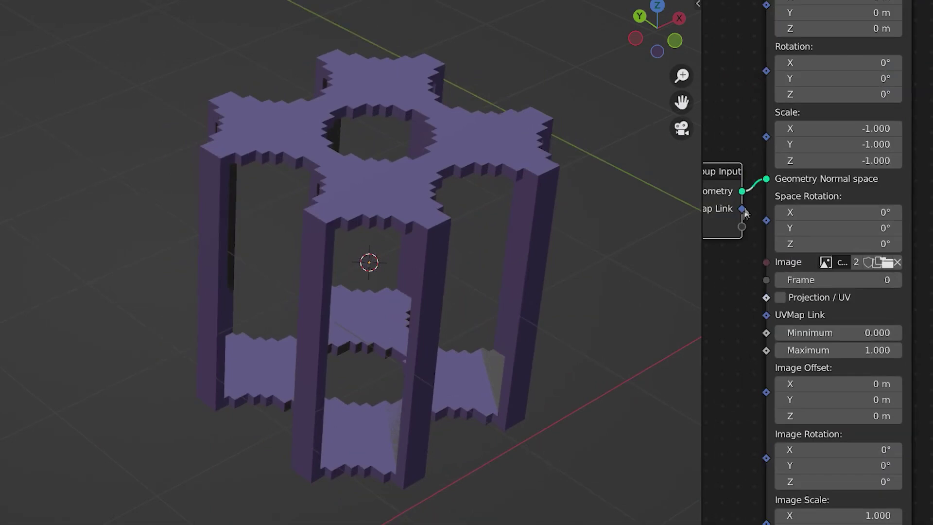
Raise the image effector's minimum value and its X image offset.
mouse_move(850, 332)
left_mouse_down()
mouse_move(894, 333)
mouse_move(825, 332)
mouse_move(864, 332)
left_mouse_up()
mouse_move(850, 384)
left_mouse_down()
mouse_move(869, 384)
mouse_move(856, 384)
left_mouse_up()
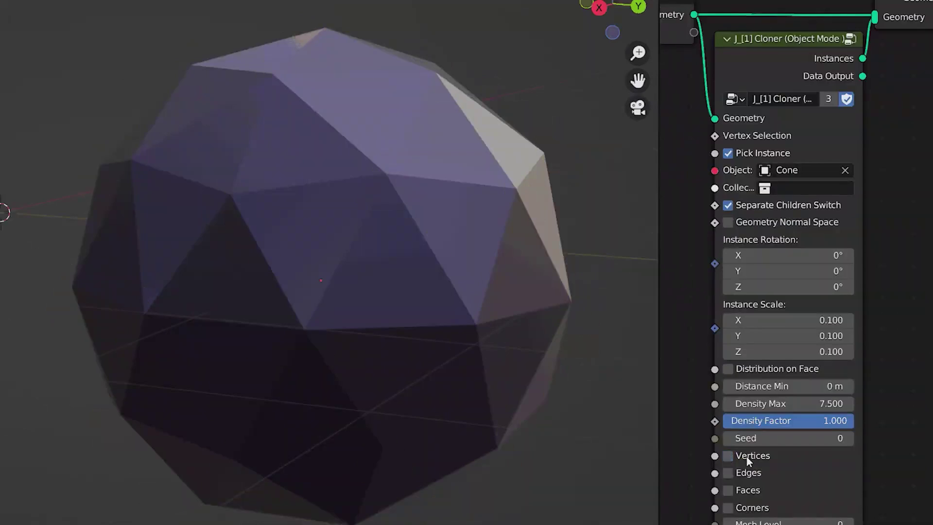
Enable Distribution on Face for the Cone cloner and raise its maximum density.
left_click(740, 491)
left_click(727, 490)
left_click(728, 368)
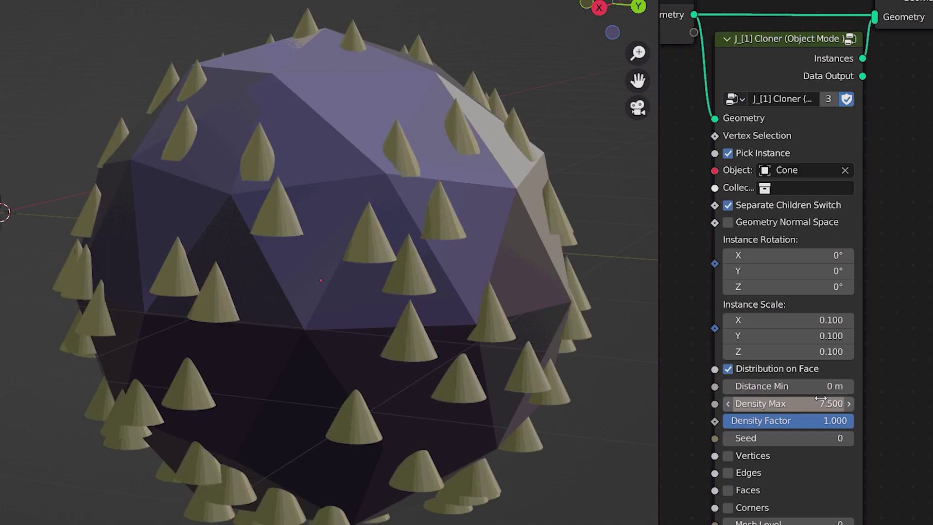
left_click_drag(787, 403, 821, 403)
Enable Geometry Normal Space on the Cone cloner and adjust the instances' Z rotation, Z scale, spacing and seed.
left_click(727, 222)
left_click_drag(787, 286, 766, 286)
left_click_drag(787, 351, 826, 352)
mouse_move(798, 393)
left_mouse_down()
mouse_move(826, 386)
mouse_move(806, 386)
left_mouse_up()
left_click_drag(787, 438, 816, 438)
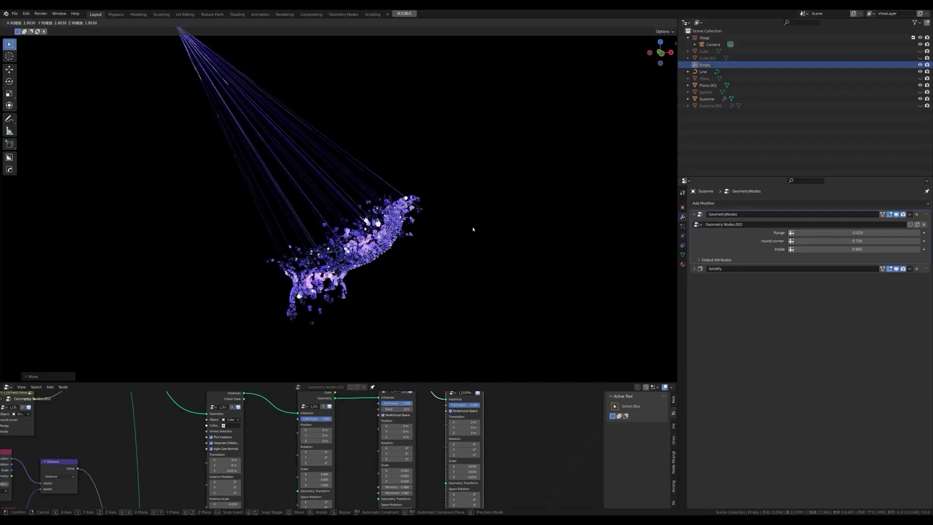
Scale up the Empty that controls Suzanne's disintegration and rotate it freely.
left_click(473, 229)
key("r")
key("r")
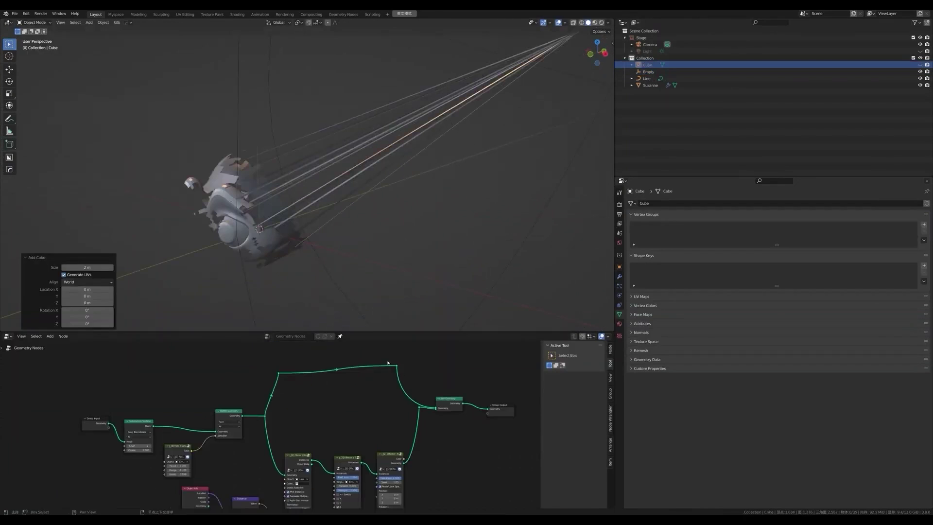
Place a second object Cloner node in the upper geometry branch and inspect the cloned pieces around Suzanne.
left_click(311, 391)
middle_click_drag(308, 368, 314, 320)
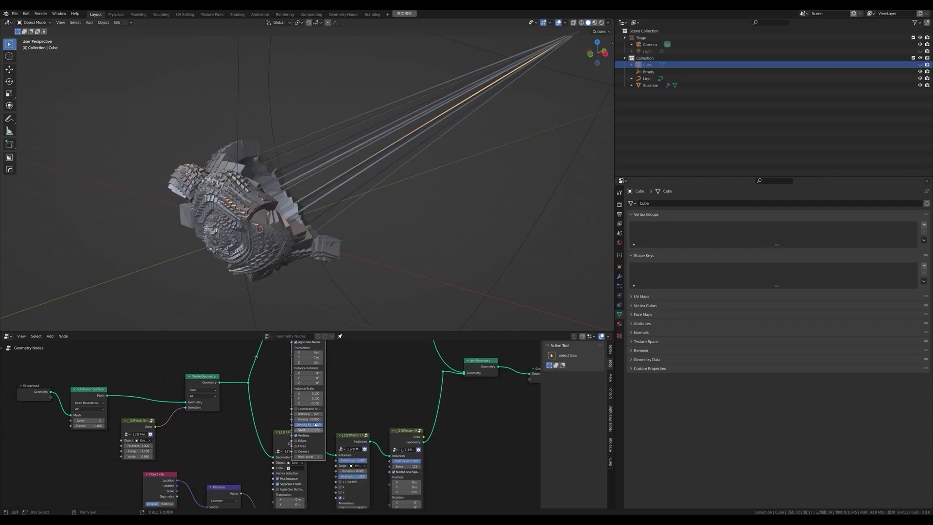
scroll(335, 391, "up", 3)
middle_click_drag(262, 199, 286, 204)
middle_click_drag(399, 403, 186, 412)
scroll(75, 482, "down", 2)
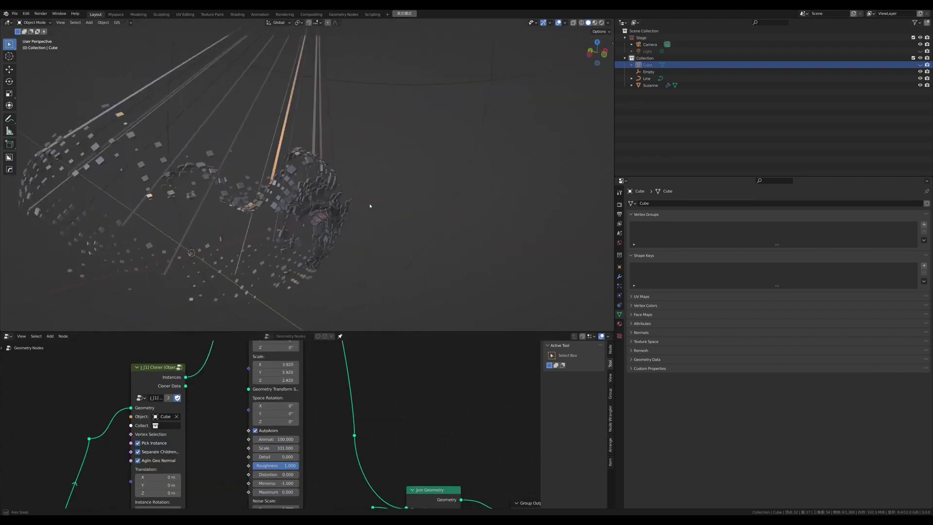
middle_click_drag(127, 507, 160, 421)
scroll(161, 421, "down", 1)
key("a")
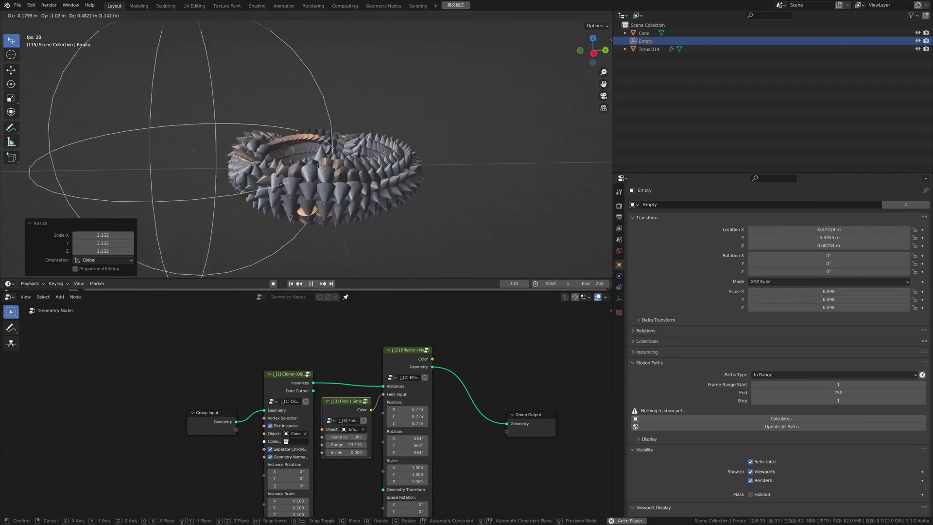
Move the Empty that controls the spiked torus's simple field to a new position.
left_click(435, 223)
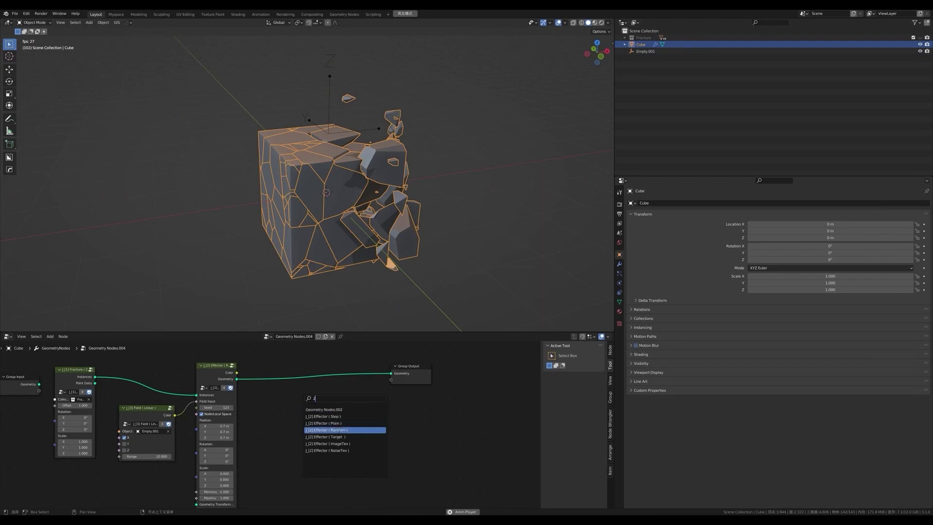
Add a J_[2] Effector (Random) node to the fractured cube's geometry node tree.
left_click(338, 430)
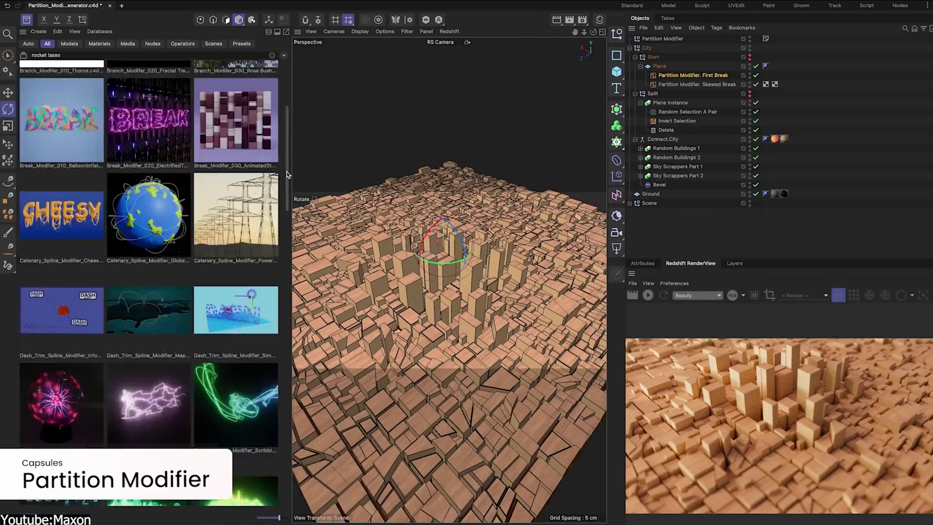
Switch to Cinema 4D and browse the capsule assets in the asset library.
scroll(289, 173, "down", 10)
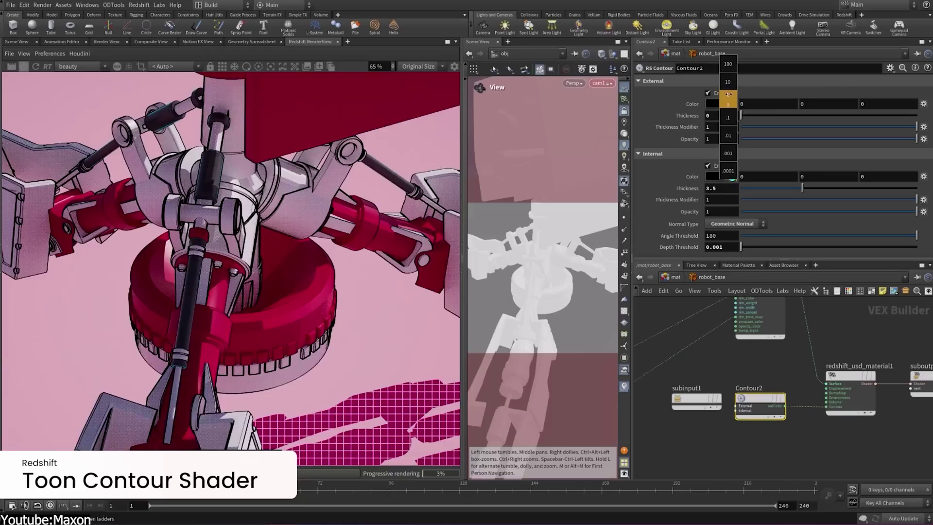
In Houdini, set the Contour2 shader's external thickness to 25 and pick a new internal contour color.
middle_click_drag(727, 93, 835, 91)
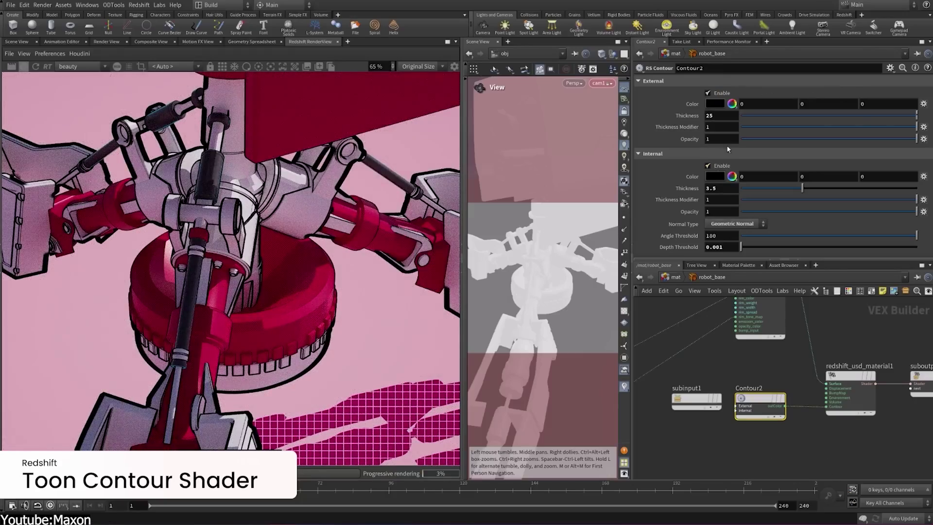
left_click(714, 178)
left_click_drag(758, 167, 843, 181)
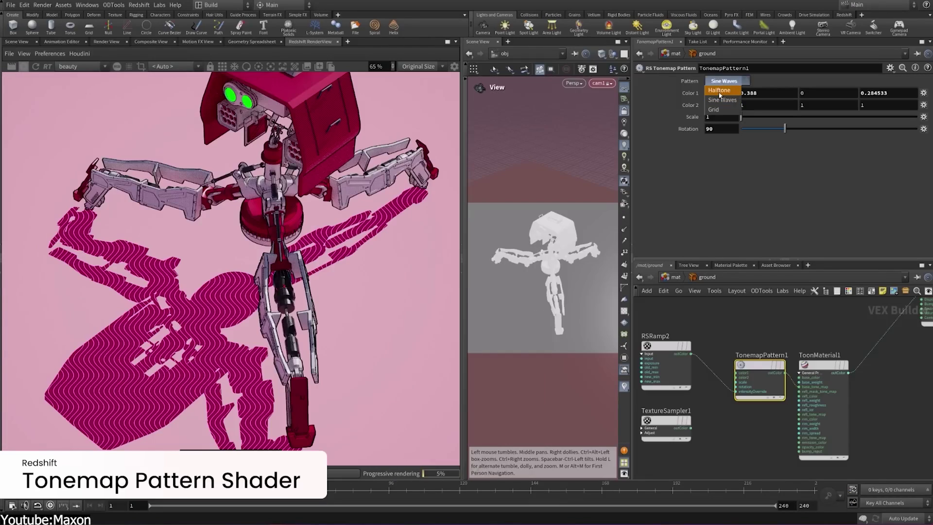
Set the ground's tonemap pattern to Halftone.
left_click(720, 90)
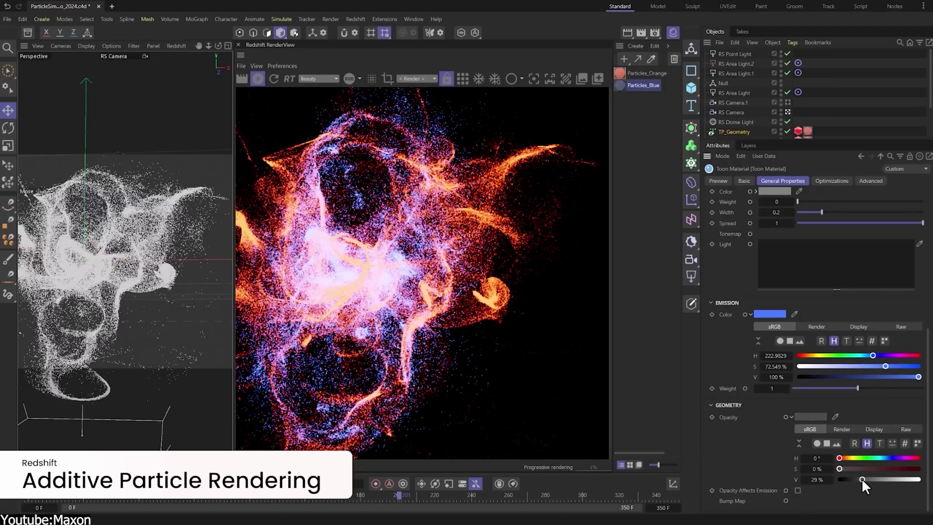
In Cinema 4D, raise the emission weight of the Particles_Orange toon material.
left_click(642, 73)
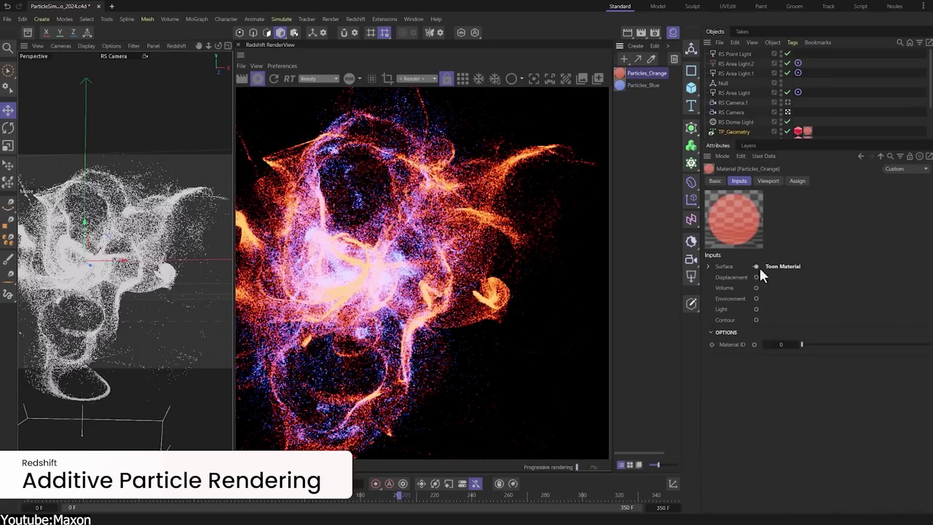
left_click_drag(856, 391, 863, 392)
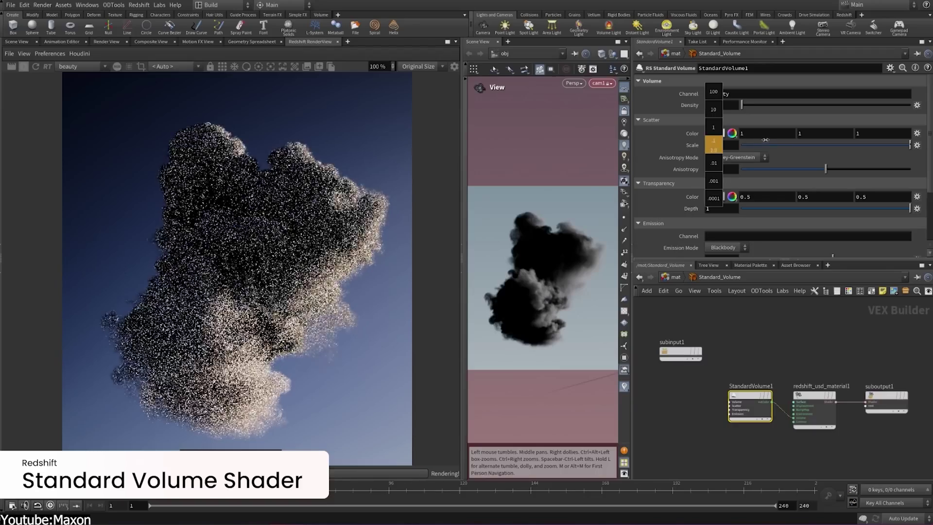
In Houdini, raise the scatter scale of the smoke's Standard Volume shader and lower its transparency depth.
middle_click_drag(765, 140, 772, 140)
middle_click_drag(721, 208, 690, 210)
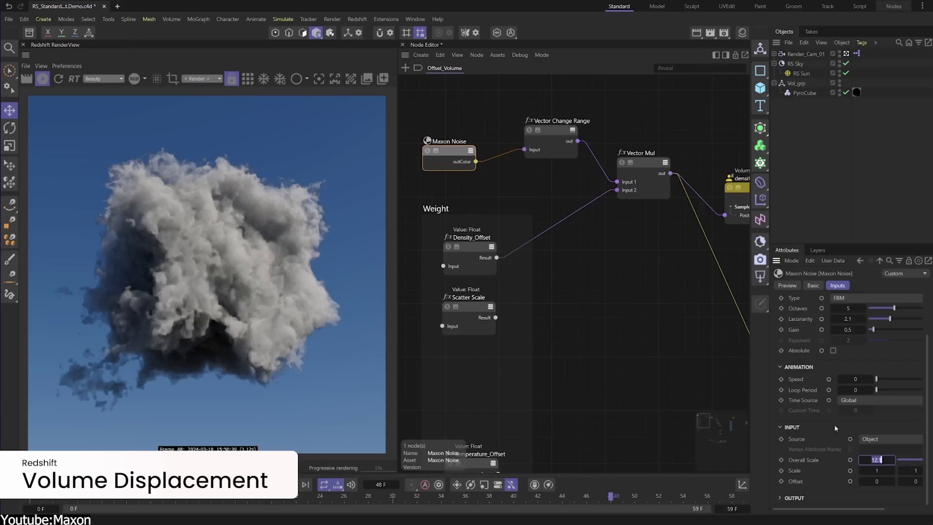
left_click(850, 351)
left_click(858, 243)
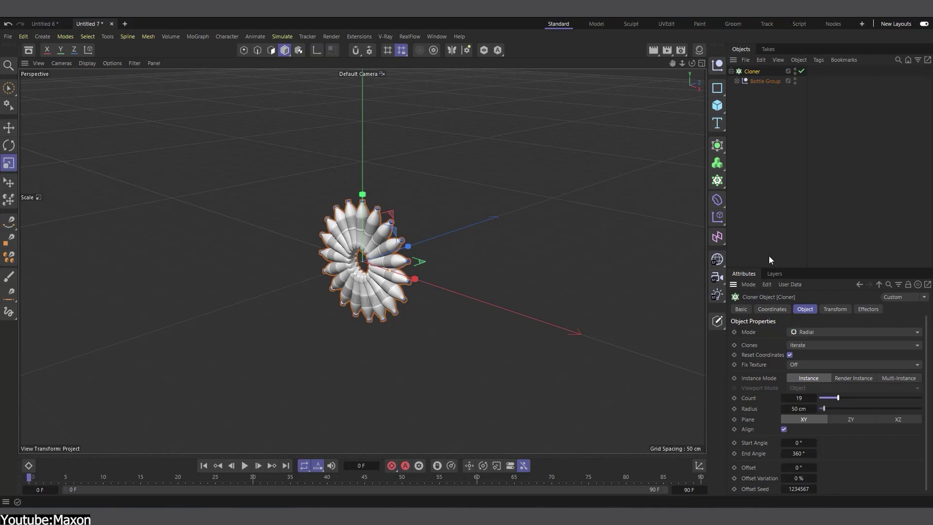
Build a Sweep from a Circle path and an n-Side profile spline around the radially cloned bottles.
left_click_drag(467, 228, 449, 294)
left_click(717, 162)
left_click(743, 234, "alt")
left_click(717, 88)
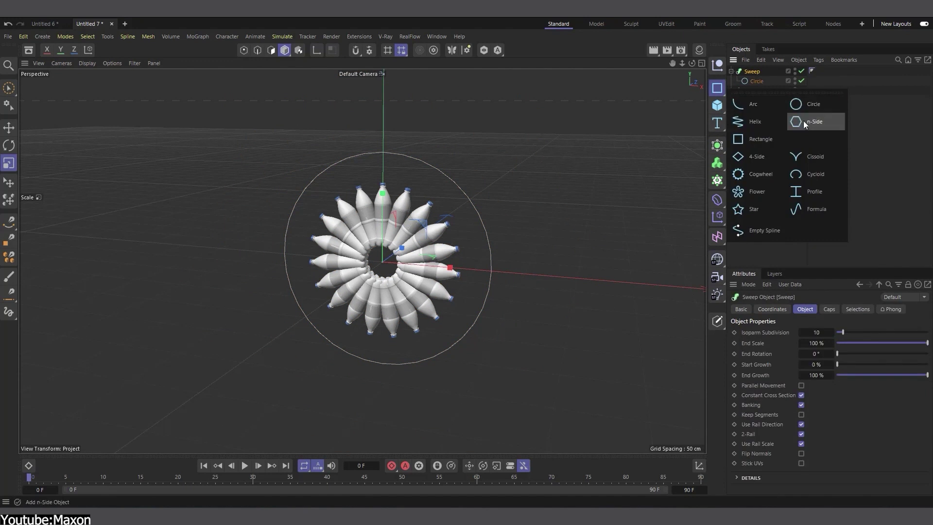
left_click(803, 120, "shift")
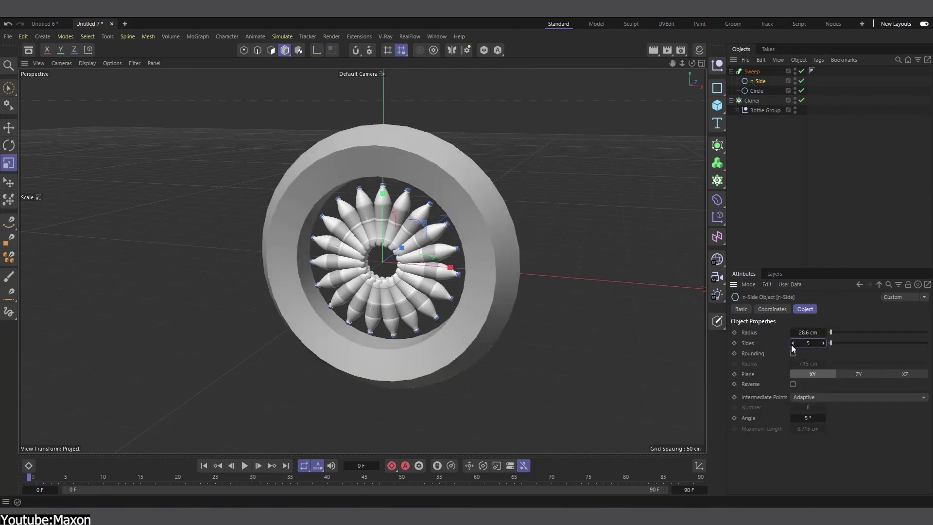
Distribute the Cloner's bottles over the Sweep in Object mode, using the Polygon Center distribution.
left_click(752, 100)
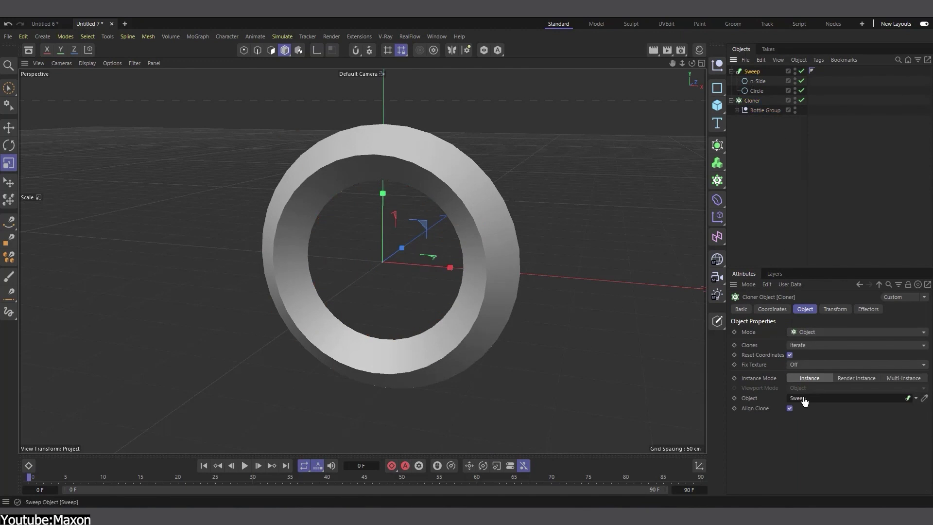
left_click_drag(804, 399, 806, 399)
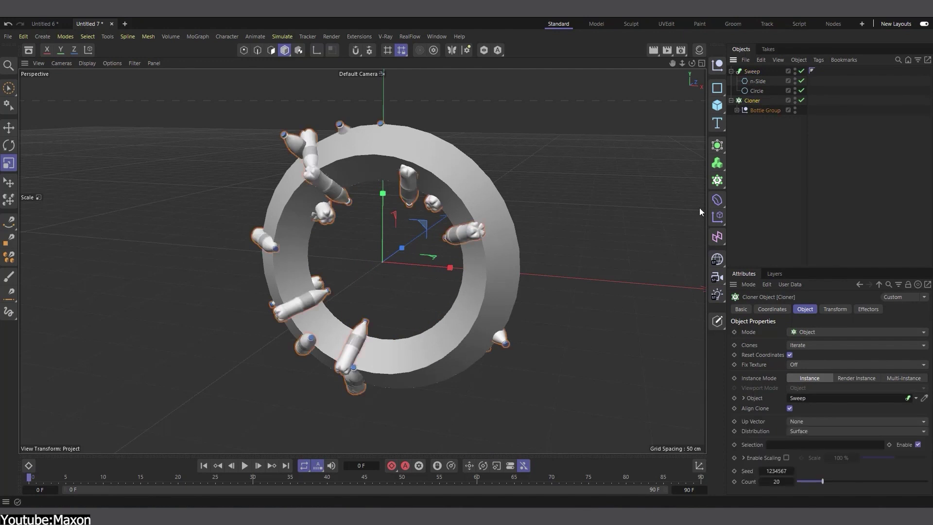
left_click(824, 430)
left_click(811, 462)
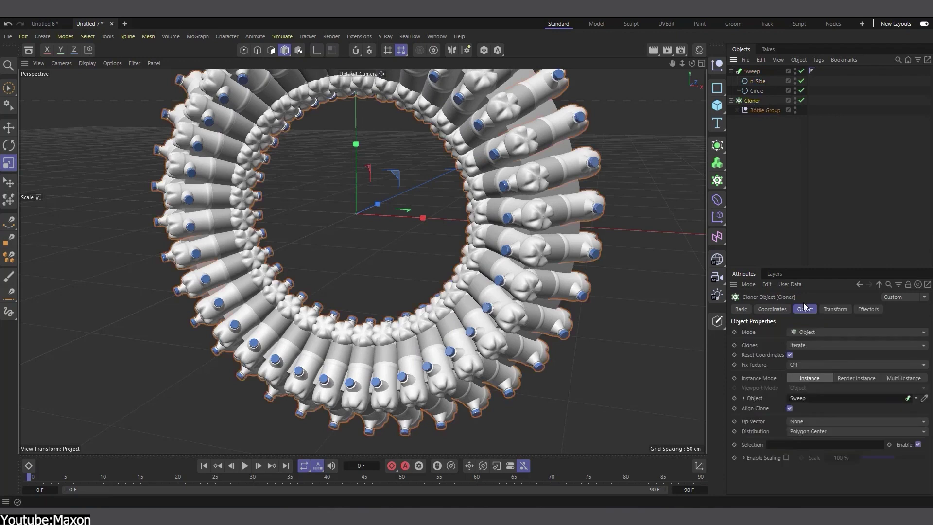
Rotate the cloned bottles so they point outward, and open the spline presets for the Sweep's Rotation curve.
left_click(834, 309)
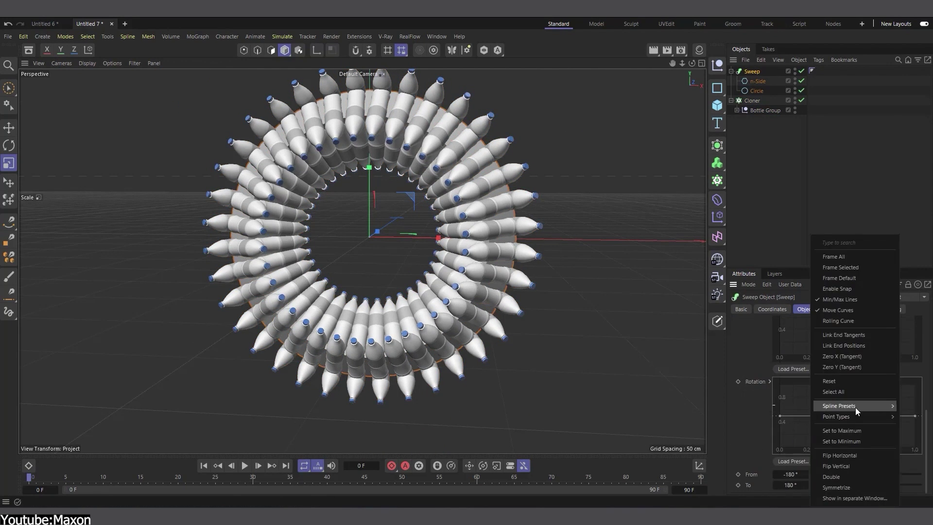
left_click(855, 408)
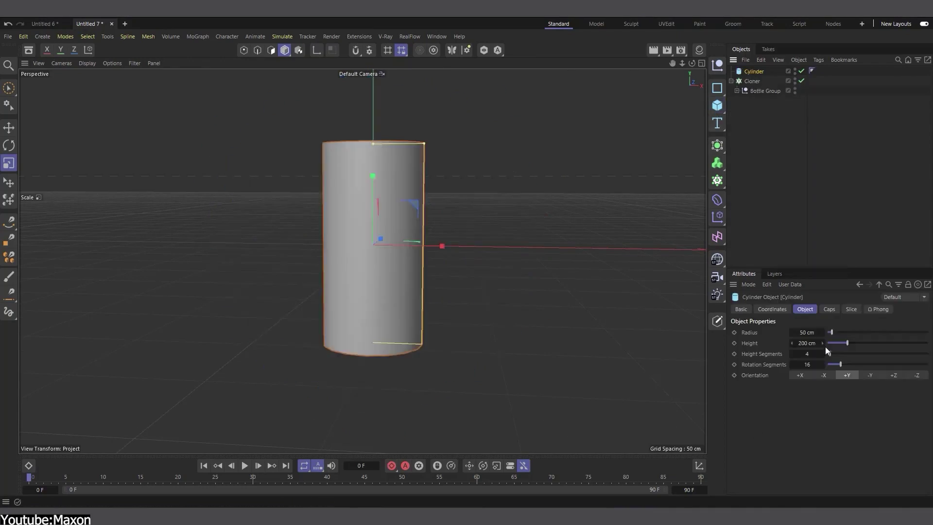
Set the cylinder's rotation segments to 4.
double_click(807, 364)
type("4")
key("Return")
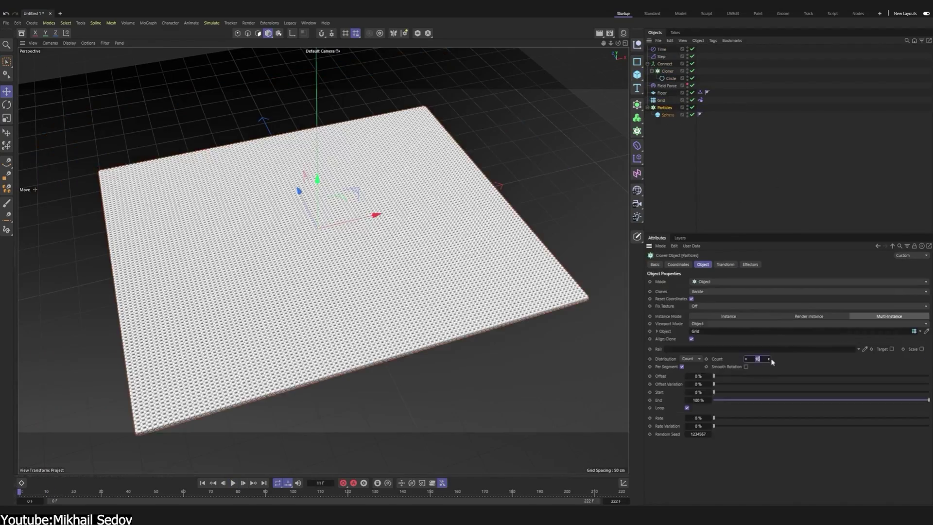
Add a deformer to the cloned sphere particle scene and play the animation.
left_click(637, 145)
left_click(651, 272)
left_click(232, 482)
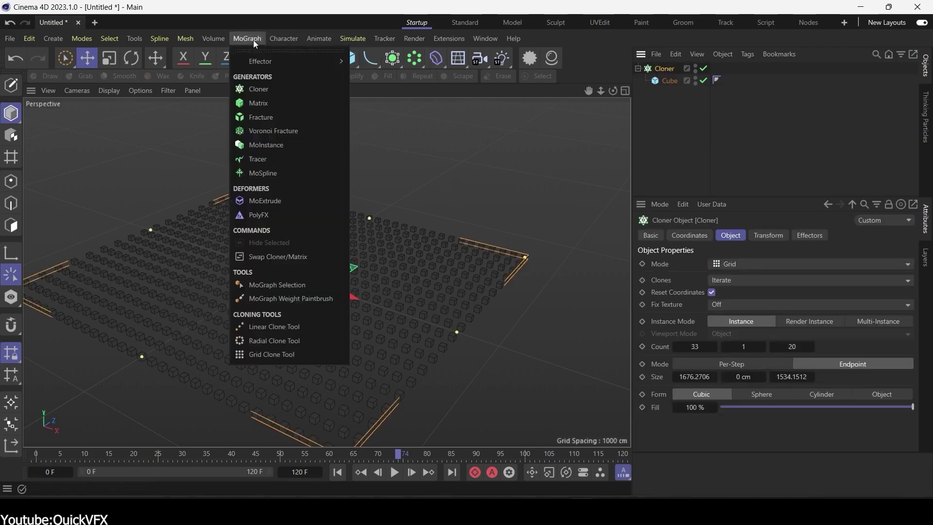
Add a Random effector to the cube Cloner, with position off and rotation set to R.H 106° and R.P 67°.
mouse_move(291, 61)
left_click(398, 157)
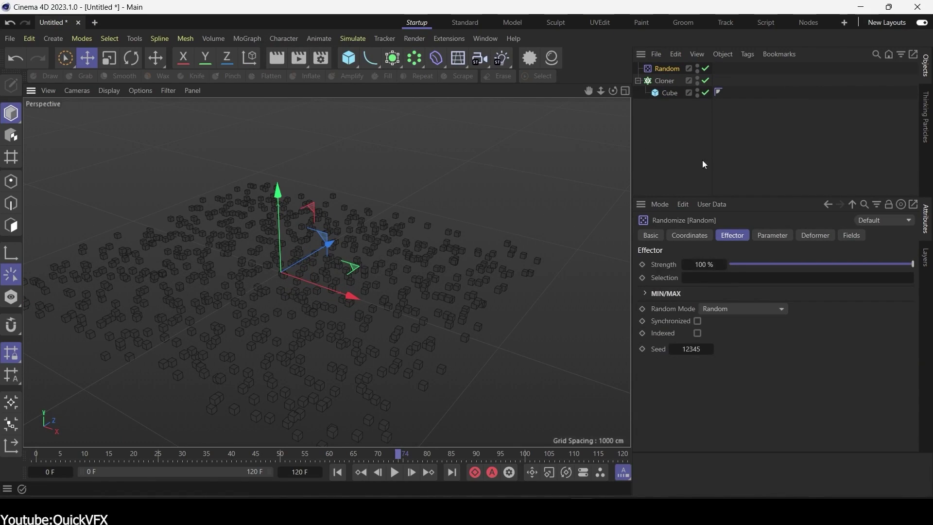
left_click(783, 238)
left_click(711, 305)
left_click(712, 330)
left_click(712, 354)
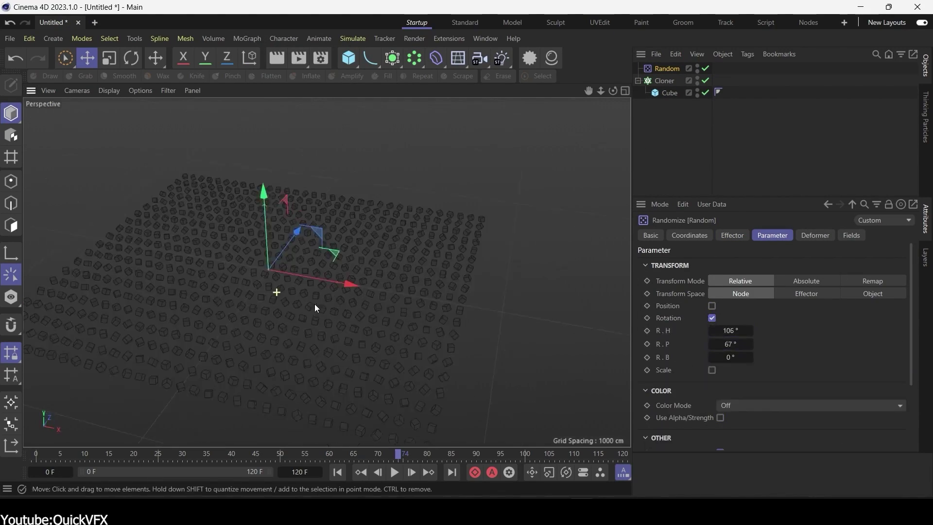
Re-enable the Random effector's position randomization with 50 cm on X, Y and Z.
left_click_drag(314, 304, 452, 415, "alt")
scroll(452, 415, "up", 5)
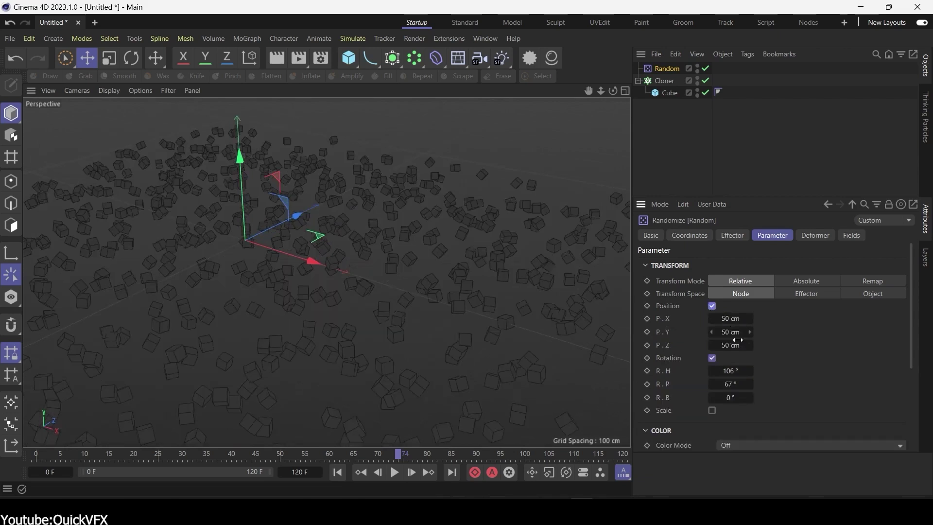
scroll(316, 272, "down", 5)
Remove the Random effector from the Cloner's effectors list and undo the removal.
left_click(663, 81)
left_click(810, 235)
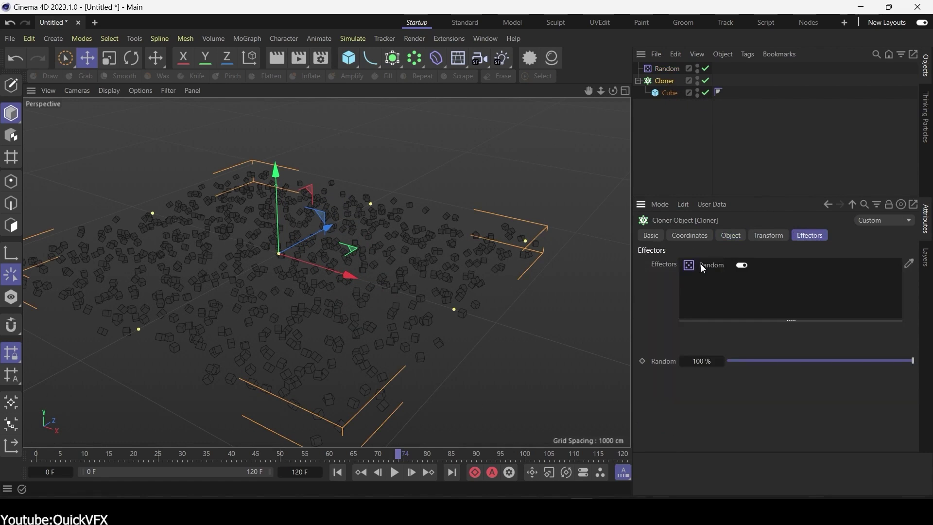
left_click_drag(701, 261, 657, 109)
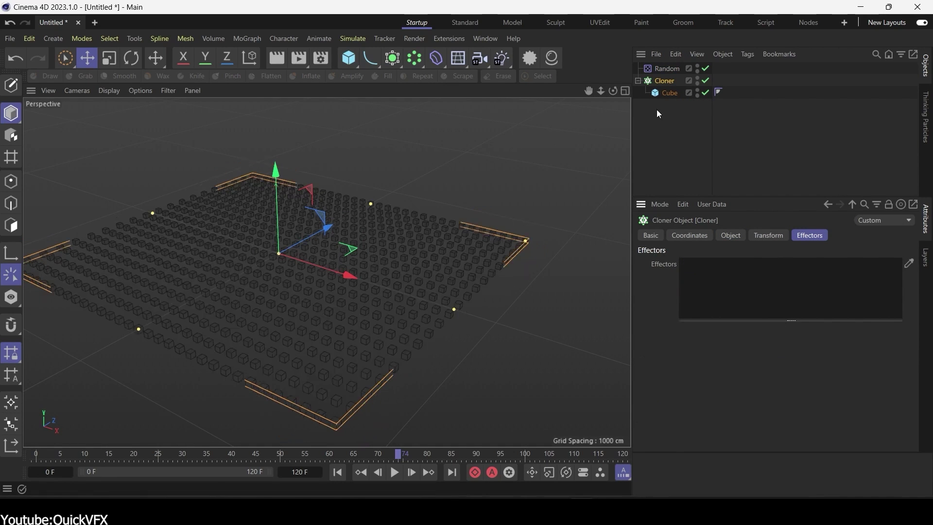
key("ctrl+z")
Limit the Random effector with a Spherical Field and position the field over the near part of the cube grid.
left_click(676, 71)
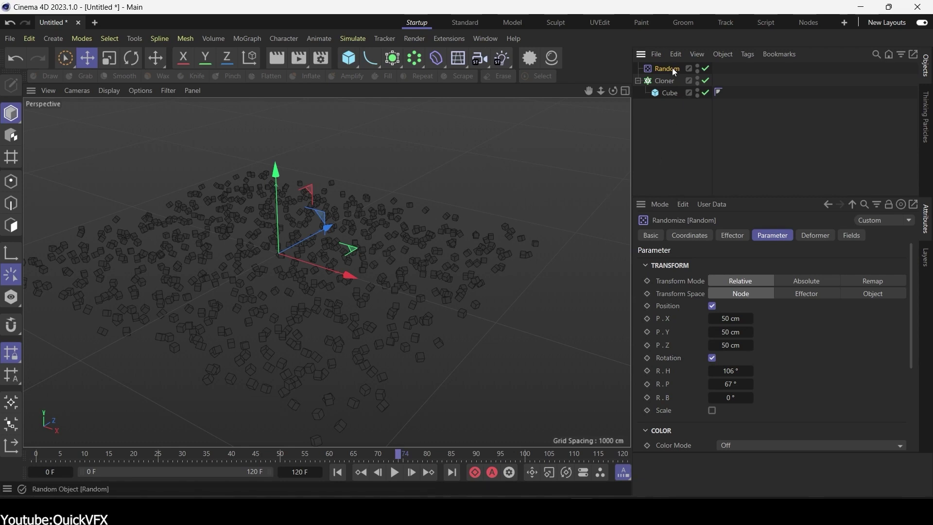
left_click(851, 235)
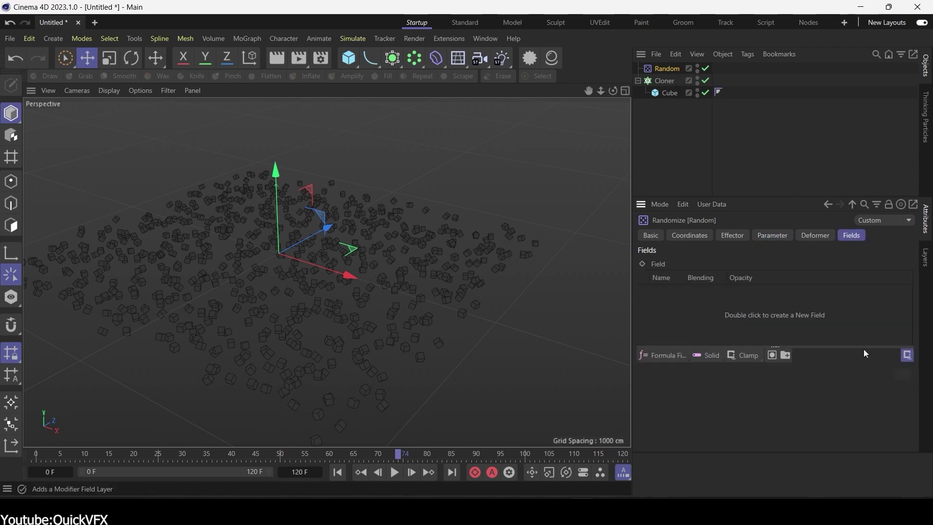
left_click(646, 355)
left_click(738, 404)
left_click_drag(297, 265, 451, 373)
left_click_drag(472, 319, 457, 296)
left_click(729, 389)
Add a Random Field in Noise mode to the Random effector and set its animation speed to 100% during playback.
left_click(666, 356)
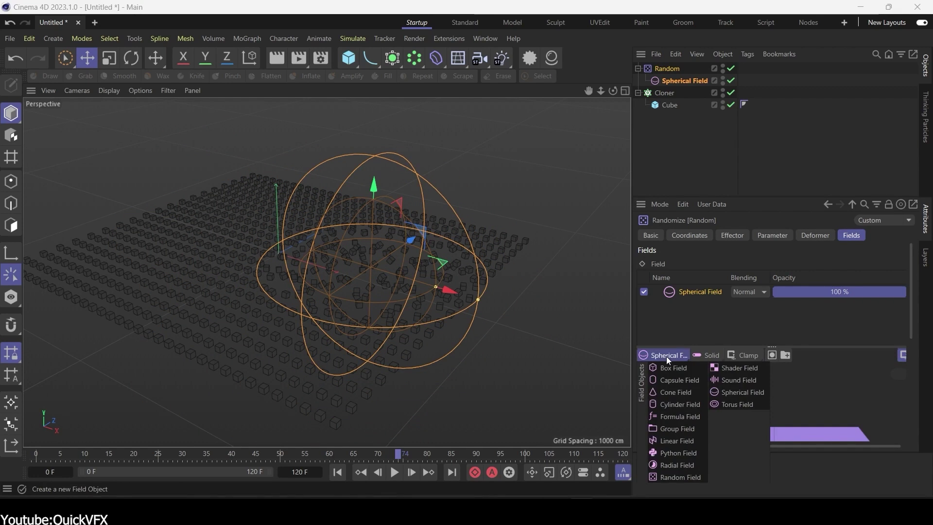
left_click(689, 476)
double_click(699, 292)
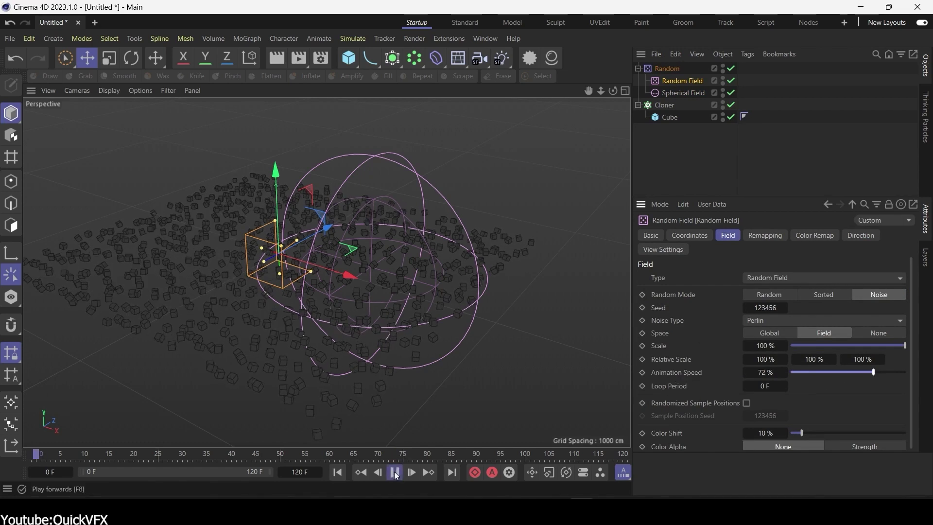
scroll(492, 303, "up", 3)
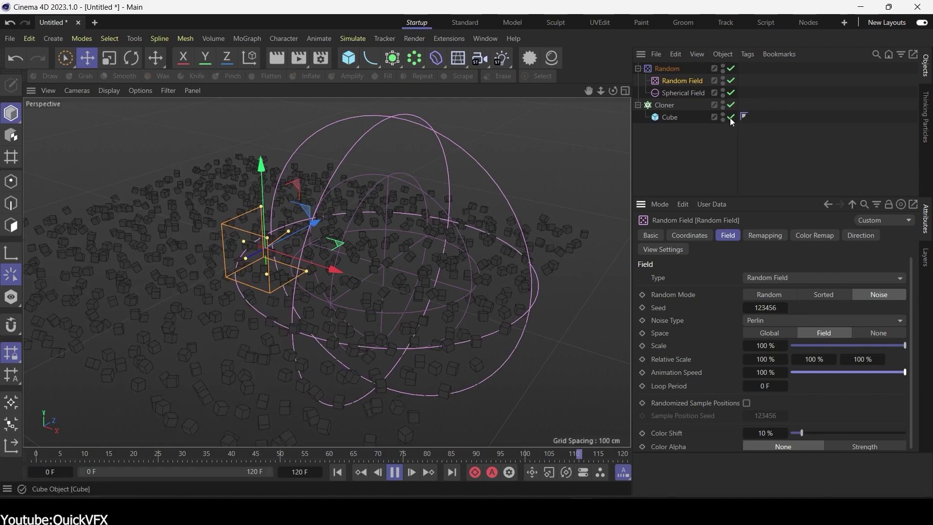
Place the Spherical Field above the Random Field in the effector's field list and set its blending to Clip.
left_click(666, 69)
left_click_drag(703, 302, 702, 289)
left_click(749, 292)
left_click(751, 451)
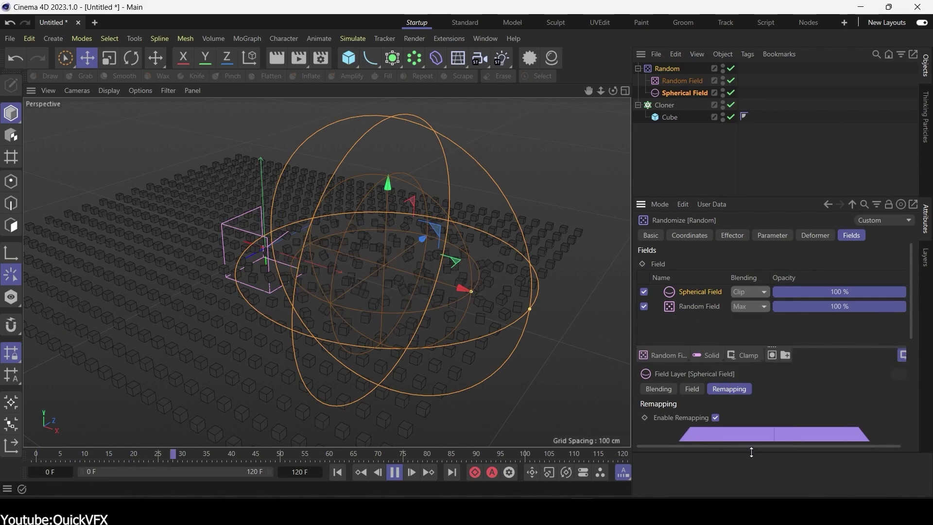
Move the Spherical Field across the cube grid and open its field settings.
left_click_drag(466, 298, 311, 254)
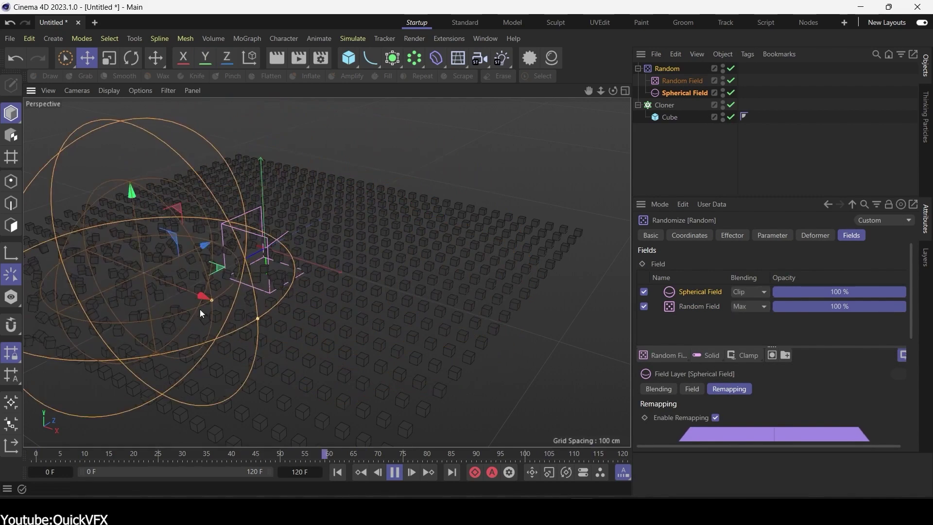
double_click(698, 291)
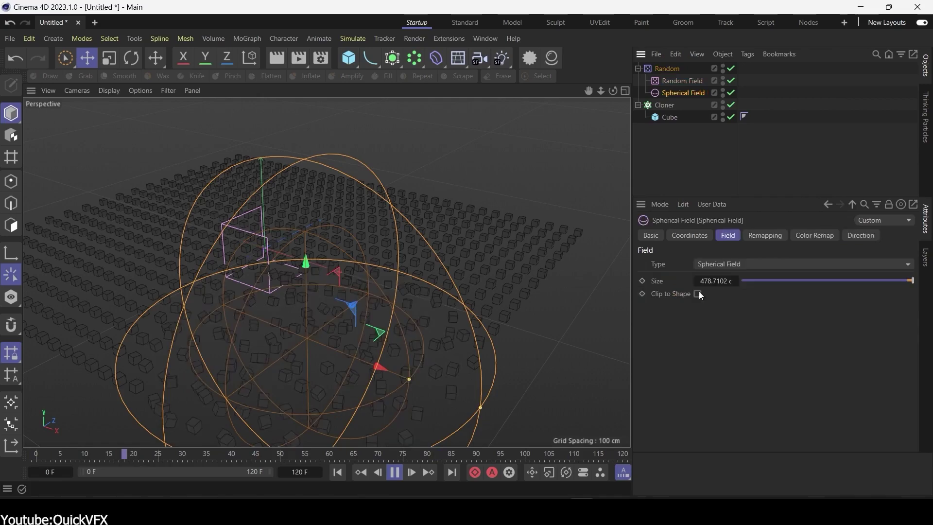
left_click(672, 71)
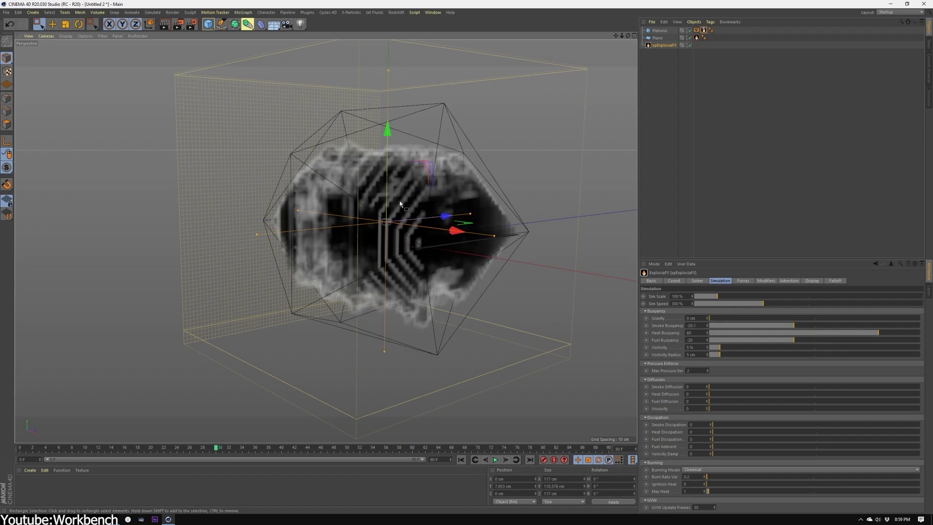
Play back the cached ExplosiaFX smoke simulation and select the xpExplosiaFX object.
left_click(812, 280)
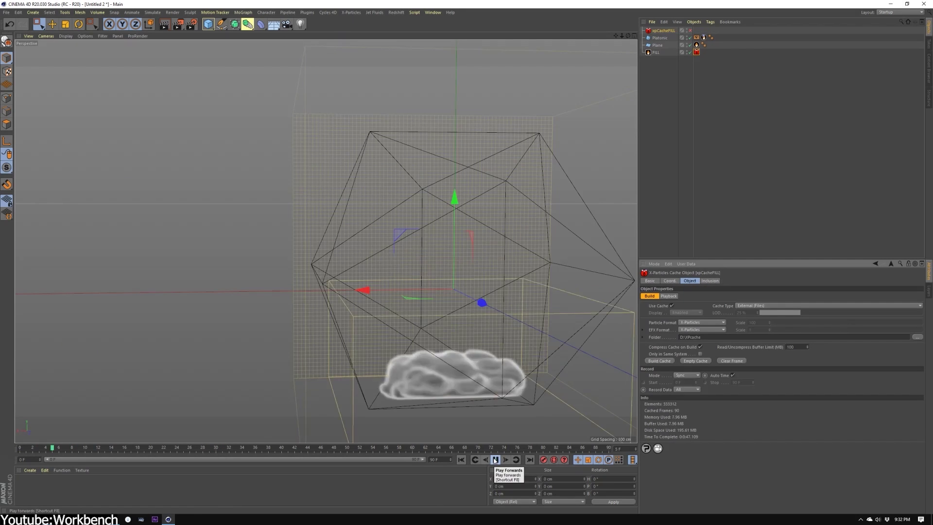
left_click(495, 459)
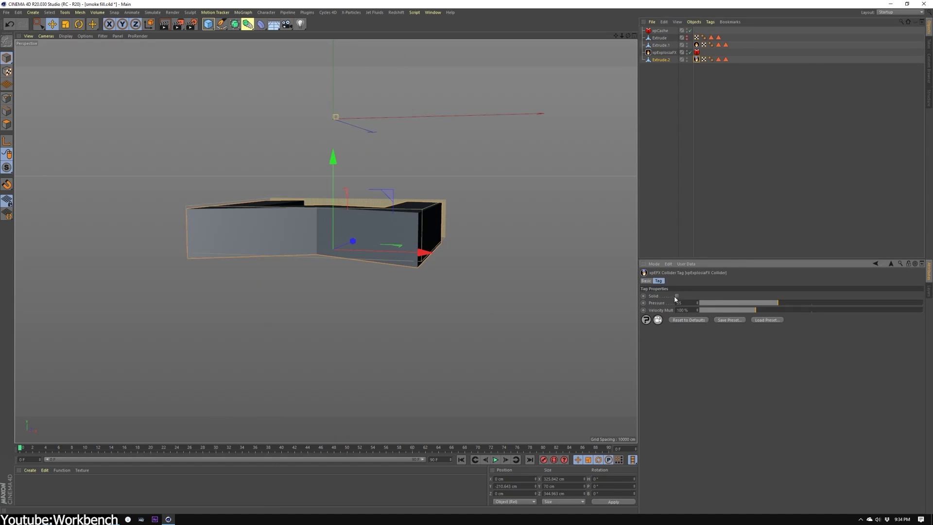
left_click(666, 53)
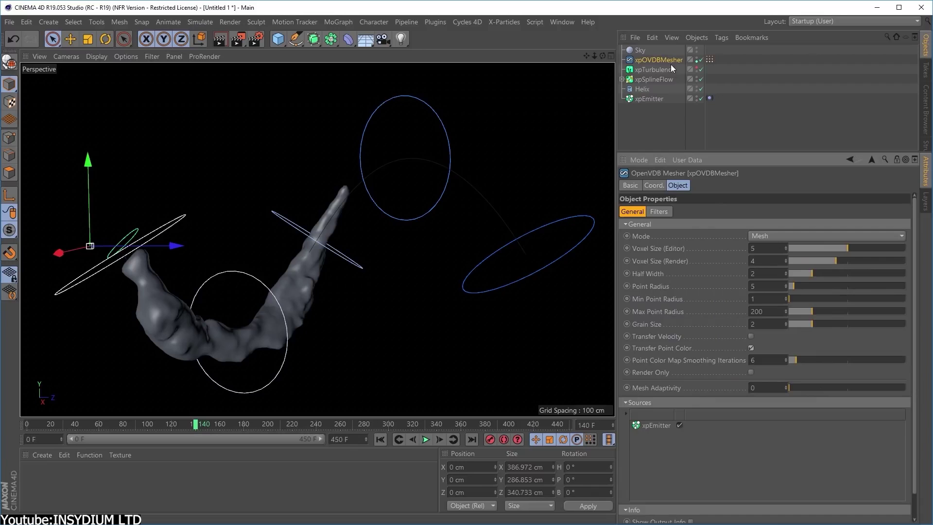
Display the xpOVDBMesher's vertex colors and set its Point Color Map Smoothing Iterations to 12.
left_click(709, 59)
left_click(654, 60)
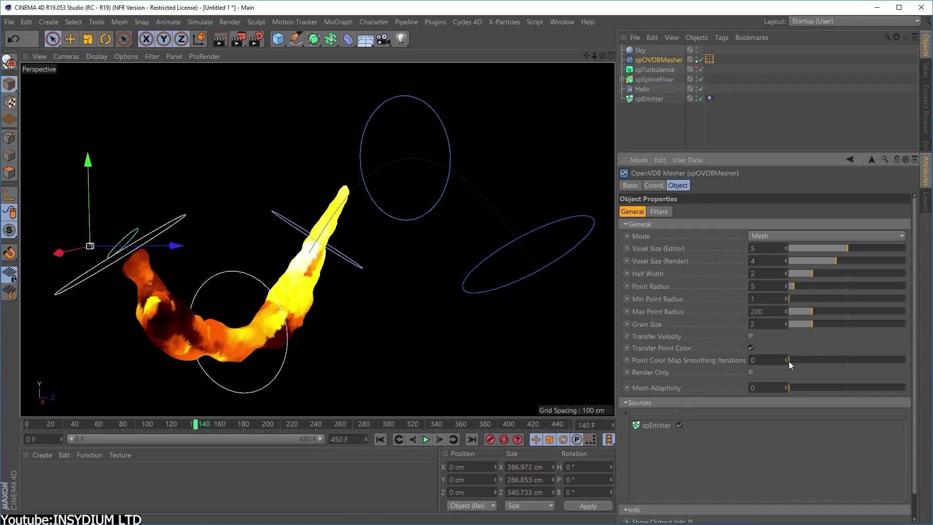
left_click(802, 362)
Replay the particle simulation from the start and toggle the xpOVDBMesher's viewport visibility.
key("shift+f")
key("F8")
left_click(696, 58)
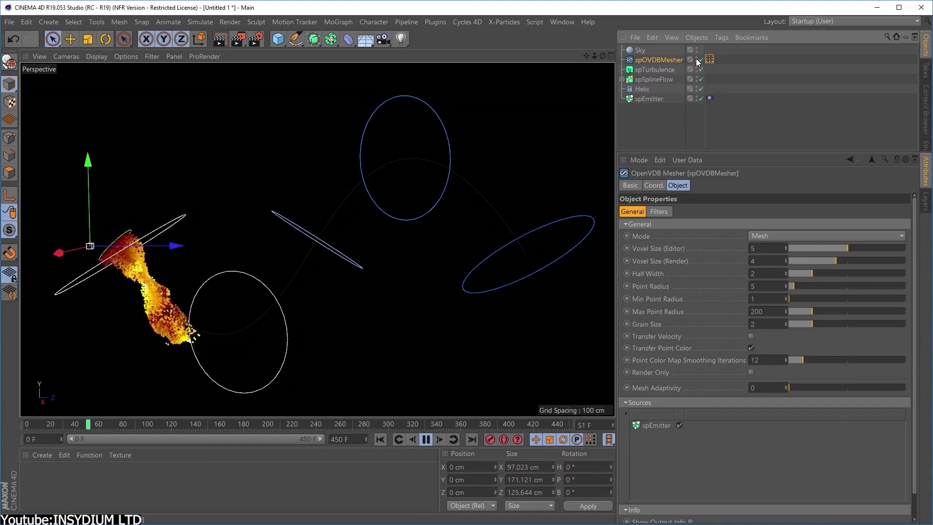
key("F8")
Switch the xpOVDBMesher from Transfer Point Color to Transfer Velocity and display its Velocity vertex colors.
left_click(750, 348)
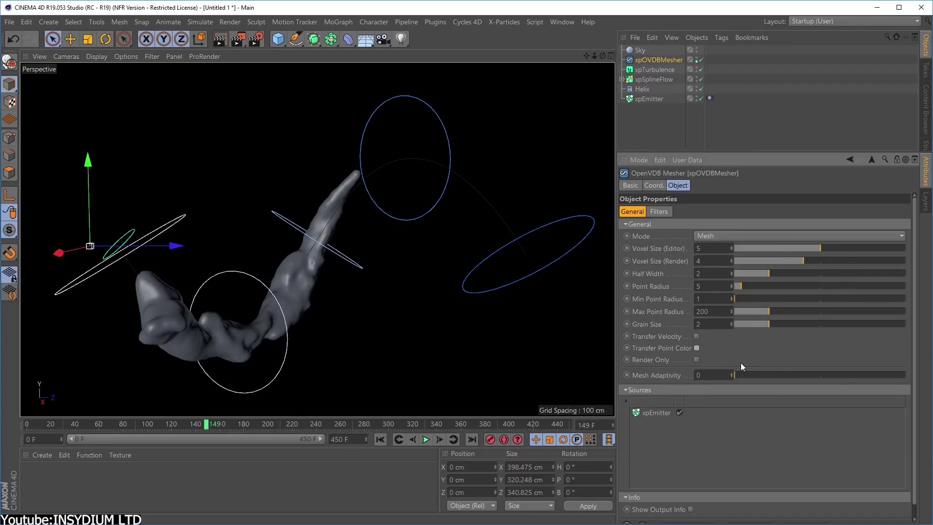
left_click(741, 336)
left_click(709, 58)
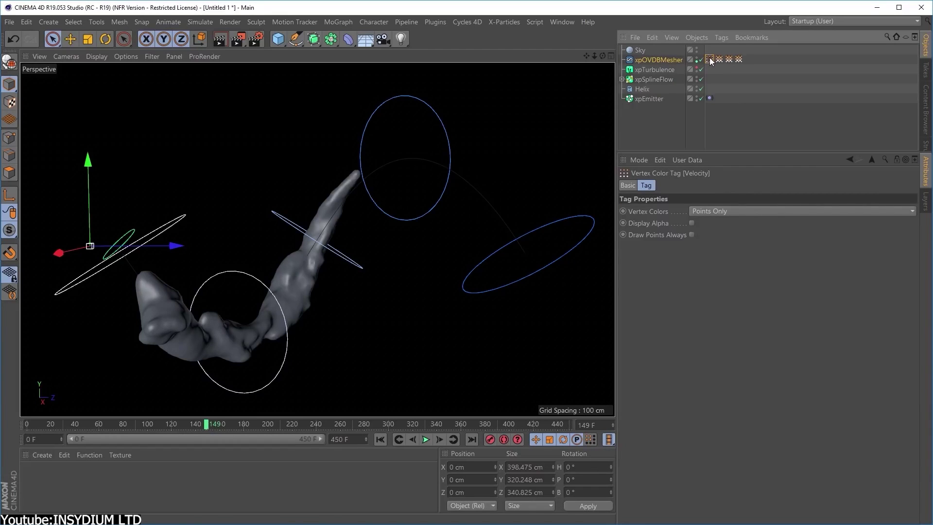
left_click(658, 59)
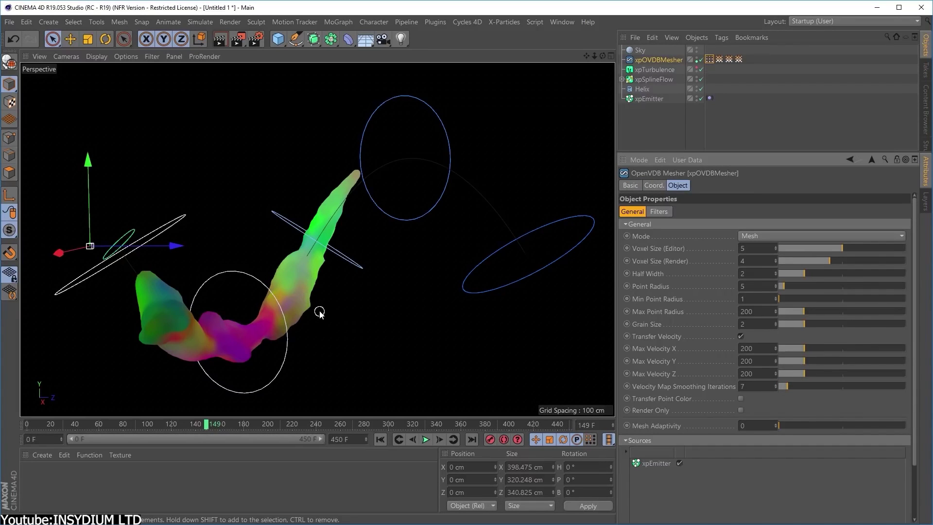
In Houdini, set the sphere's primitive type to Polygon Mesh and increase its mesh resolution.
left_click(727, 133)
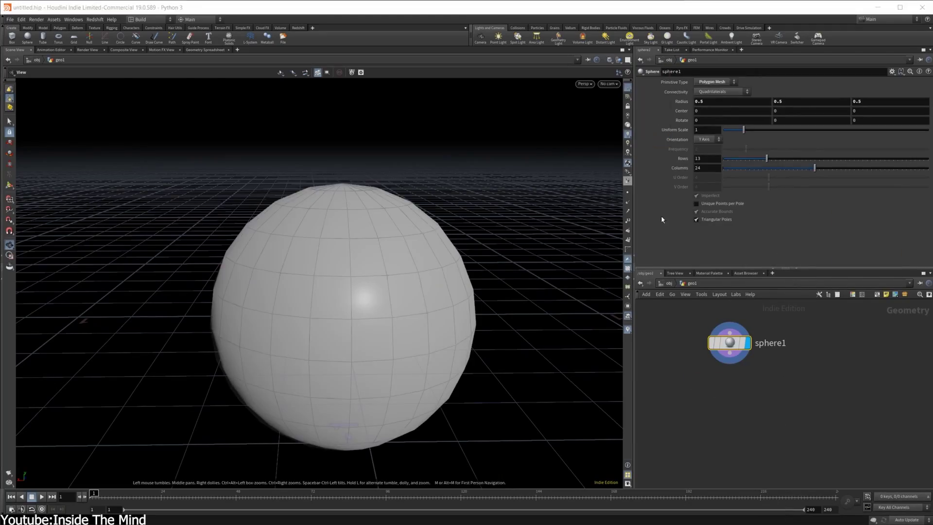
type("20")
key("Return")
Apply an Attribute Noise node to the sphere with amplitude 0.25 and the Worley Cellular F2-F1 noise type.
scroll(340, 291, "down", 3)
key("Tab")
type("attribute noise")
key("Return")
left_click(725, 356)
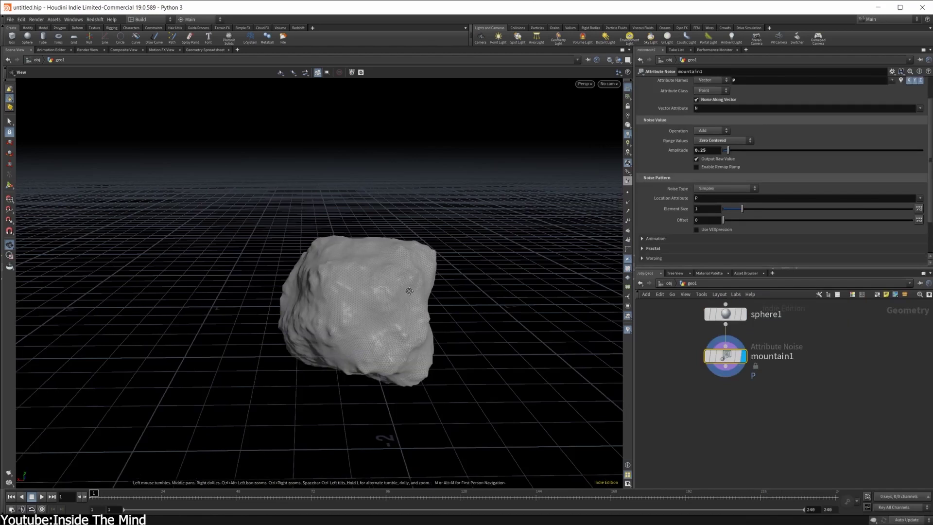
left_click_drag(340, 316, 404, 335)
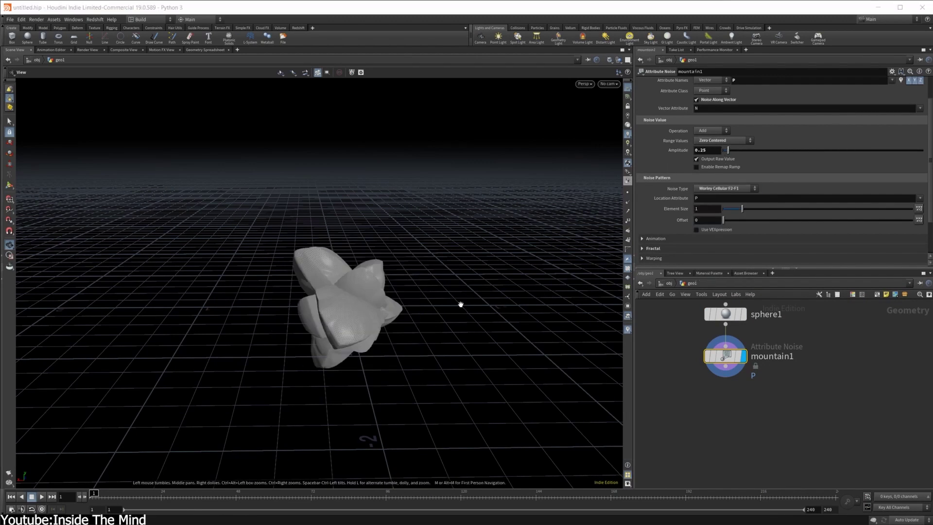
Append a VDB from Polygons node to the noisy sphere, outputting a Fog VDB instead of a Distance VDB at voxel size 0.005.
key("Tab")
type("vdb from polygons")
key("Return")
left_click(720, 370)
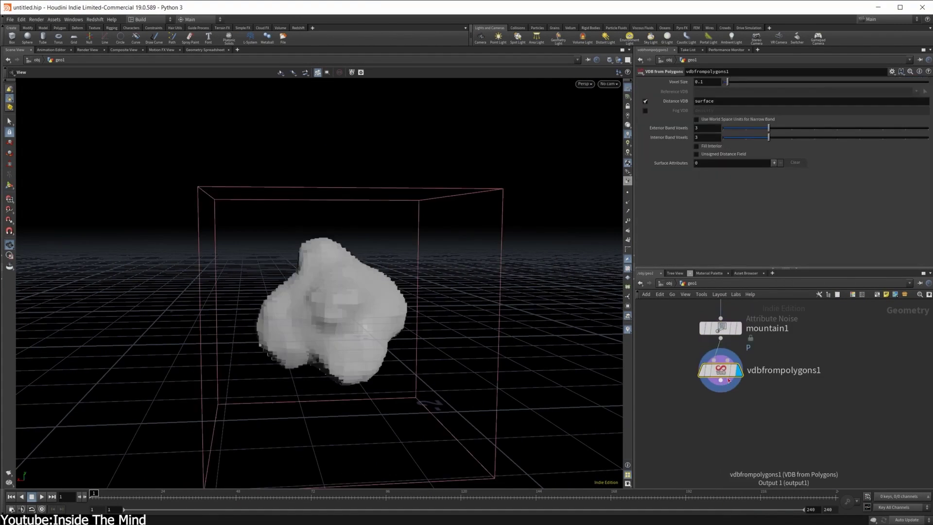
left_click(645, 110)
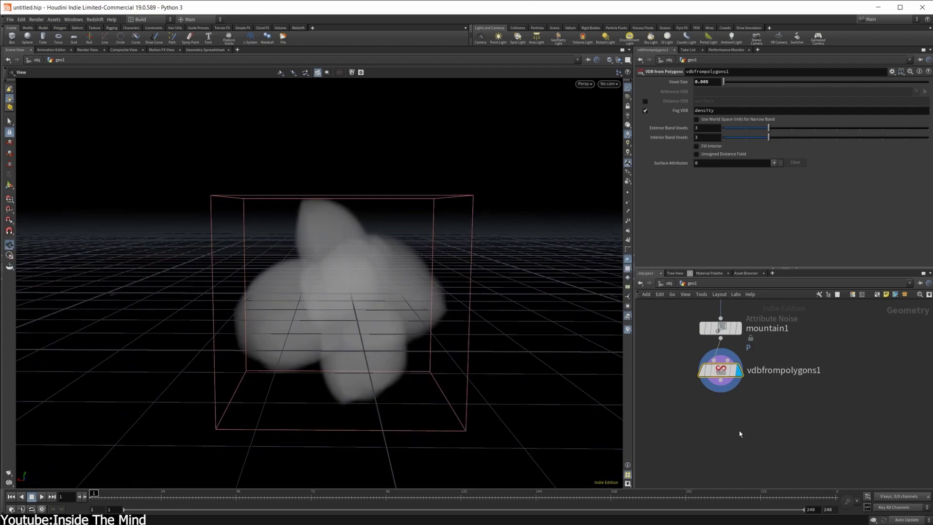
Append a Volume VOP node to the fog VDB and enter its network.
key("Tab")
type("volume vop")
key("Return")
left_click(741, 433)
double_click(742, 433)
Add a Turbulent Noise node, wire P into its position and its noise into density, and promote its noise type, frequency, offset, amplitude and roughness.
key("Tab")
type("turb")
key("Return")
left_click(719, 348)
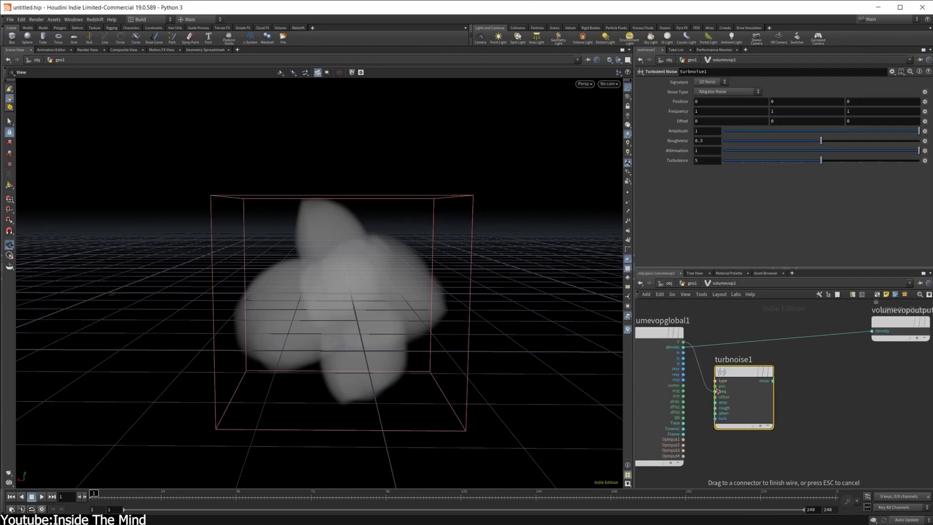
middle_click(696, 347)
middle_click(695, 358)
middle_click(695, 364)
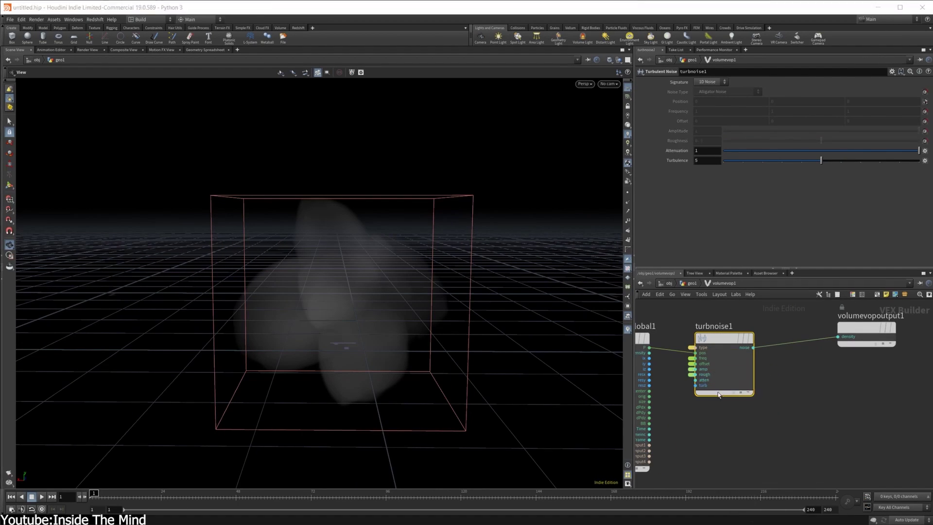
Return to the geometry level, append a Convert VDB node converting to Polygons, and adjust its isovalue to about 0.055.
key("u")
key("Tab")
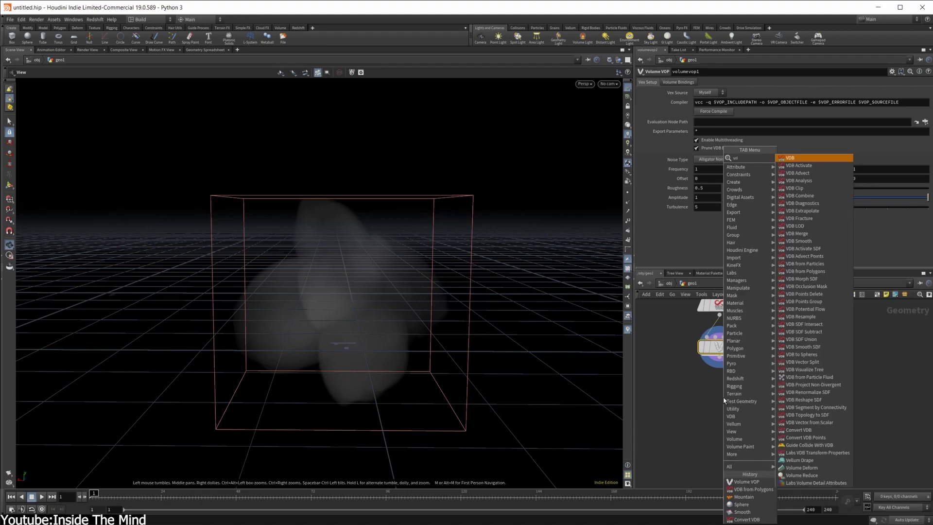
left_click(796, 202)
left_click(719, 396)
left_click_drag(723, 101, 830, 101)
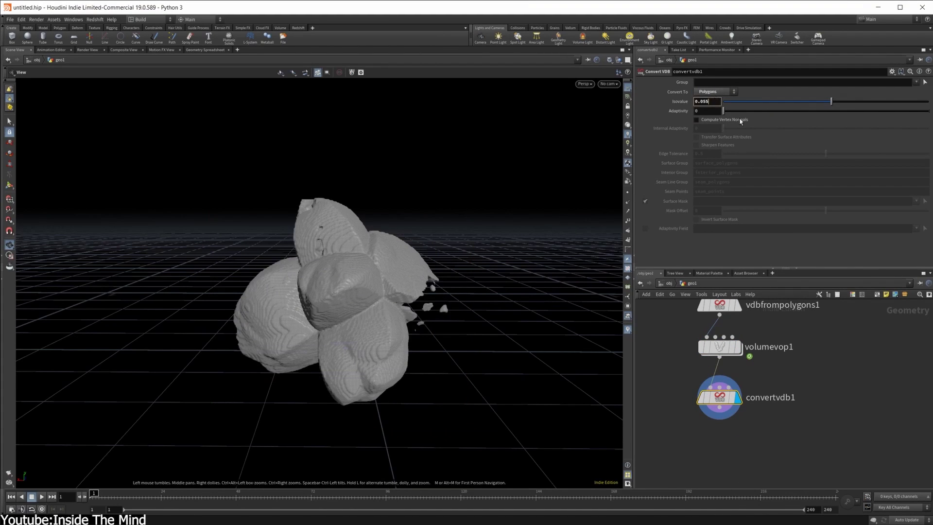
key("Up")
Set the Volume VOP to Sparse Convolution Noise with roughness 0.581, X frequency 3 and Y frequency 6.
left_click(724, 182)
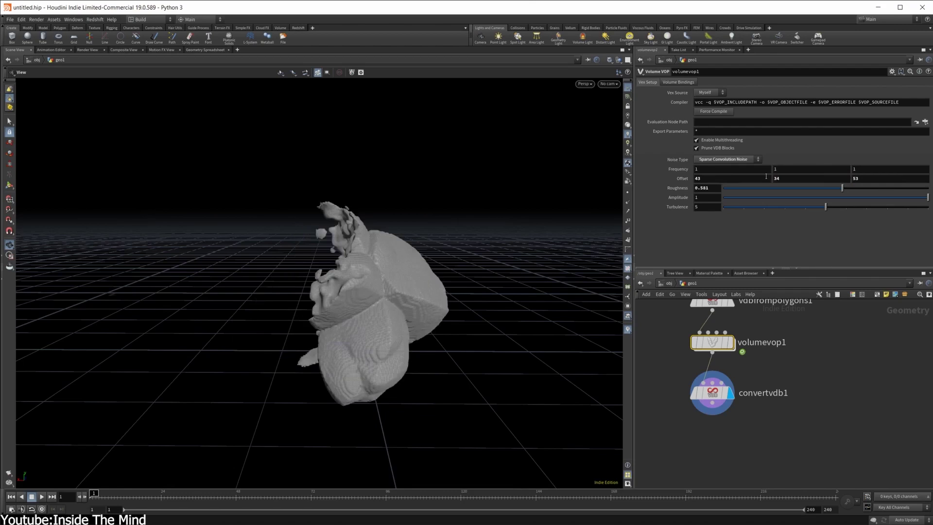
key("Tab")
type("6")
key("Return")
Shift the noise offset to 44.8 in X and 34.9 in Y, set the X frequency to 4.6, and adjust the Z offset.
middle_click_drag(797, 178, 829, 179)
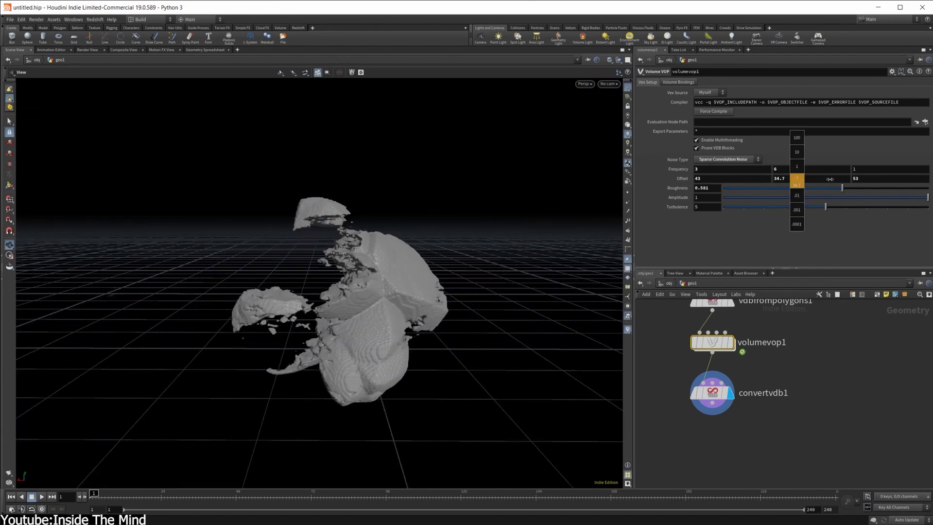
middle_click_drag(769, 178, 782, 179)
left_click_drag(534, 185, 589, 181)
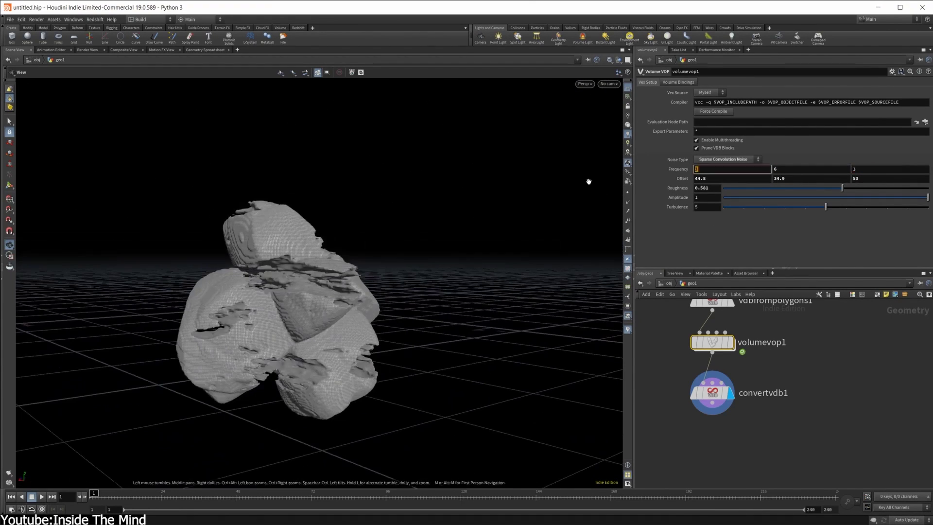
middle_click_drag(762, 169, 777, 169)
middle_click_drag(704, 197, 705, 198)
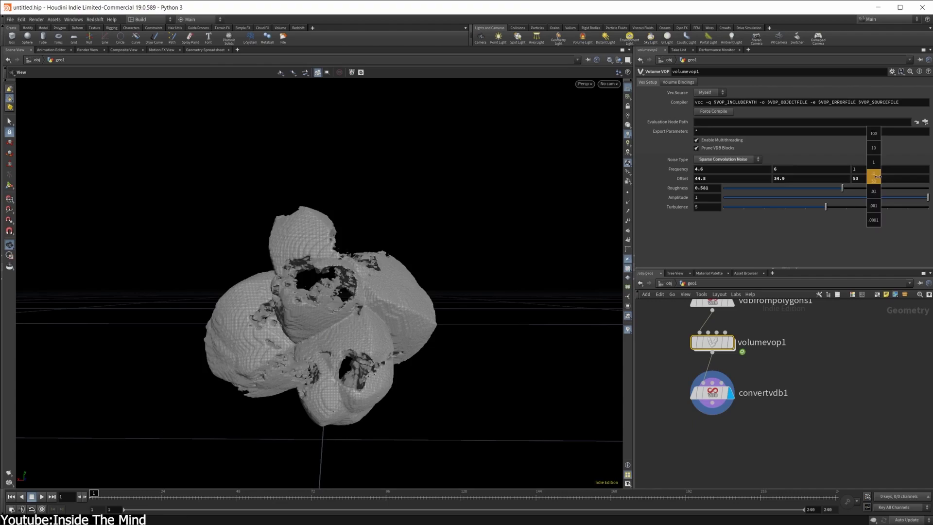
middle_click_drag(914, 179, 916, 178)
Append a Smooth node below the Convert VDB node.
key("Tab")
type("smooth")
key("Return")
left_click(701, 411)
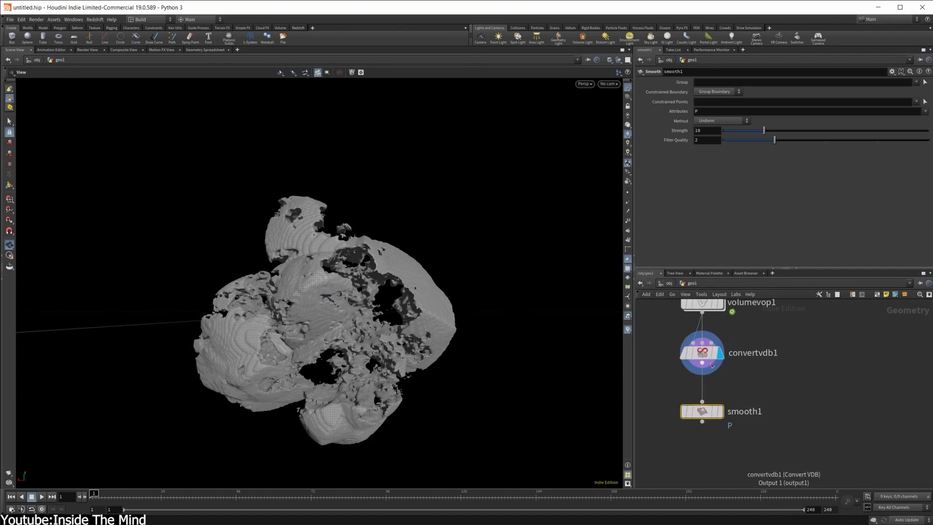
scroll(387, 362, "up", 3)
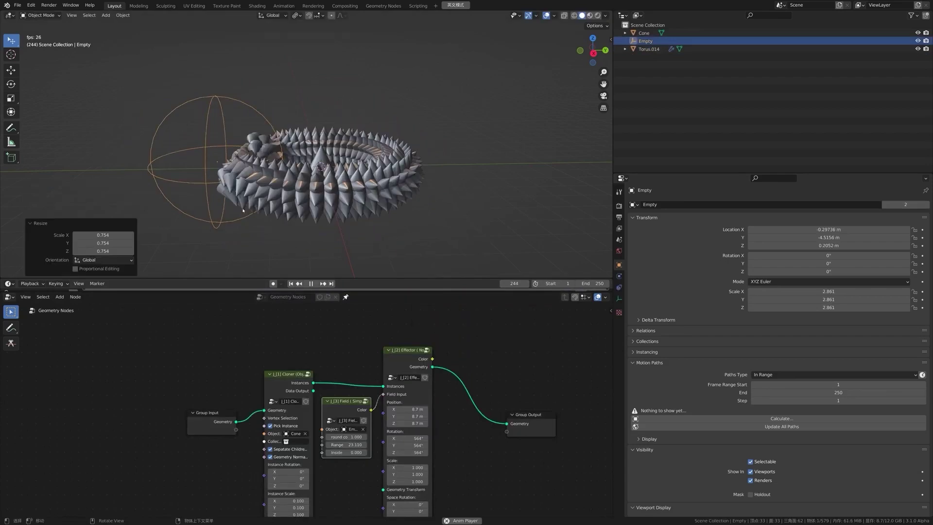
In Blender, rescale the field-driving Empty beside the cone-covered torus and start moving it.
key("s")
key("Return")
key("g")
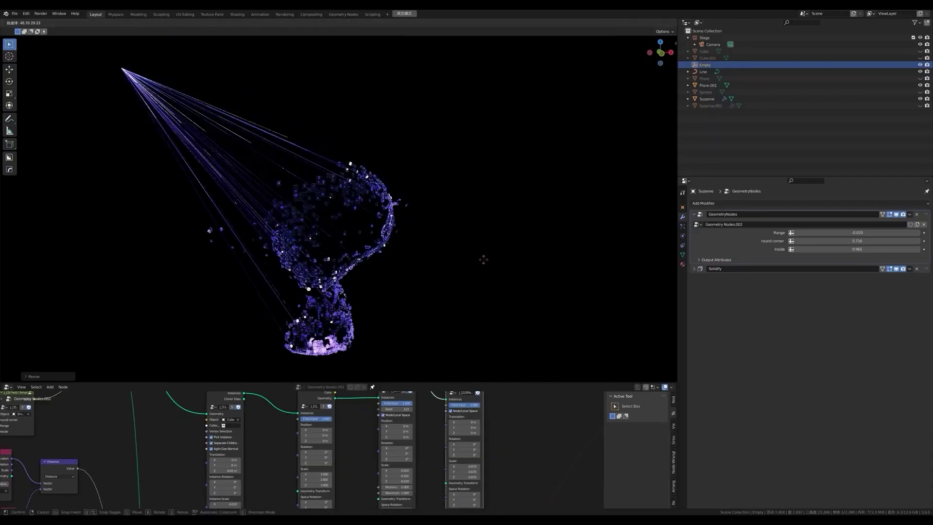